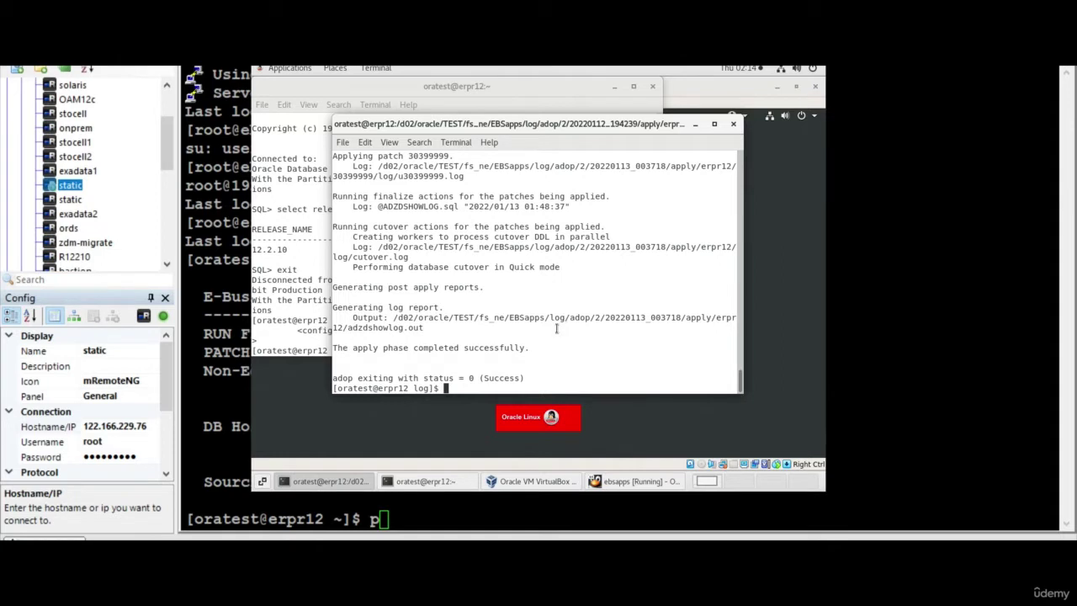
Bring the SQL*Plus session forward and select the release_name query with its 12.2.10 output
scroll(556, 328, "up", 2)
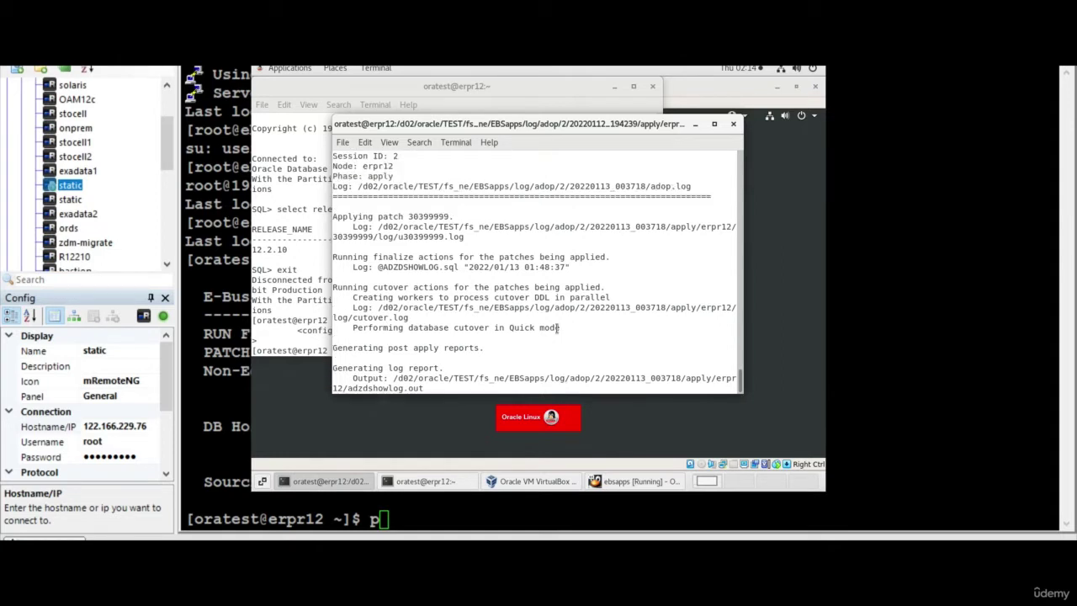
scroll(556, 328, "down", 2)
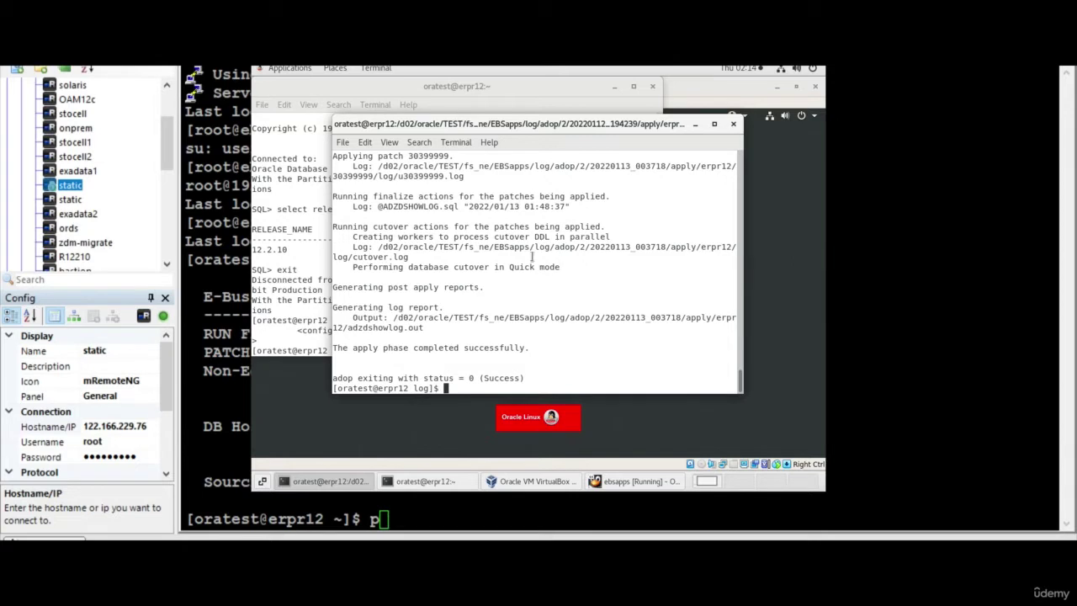
left_click(311, 279)
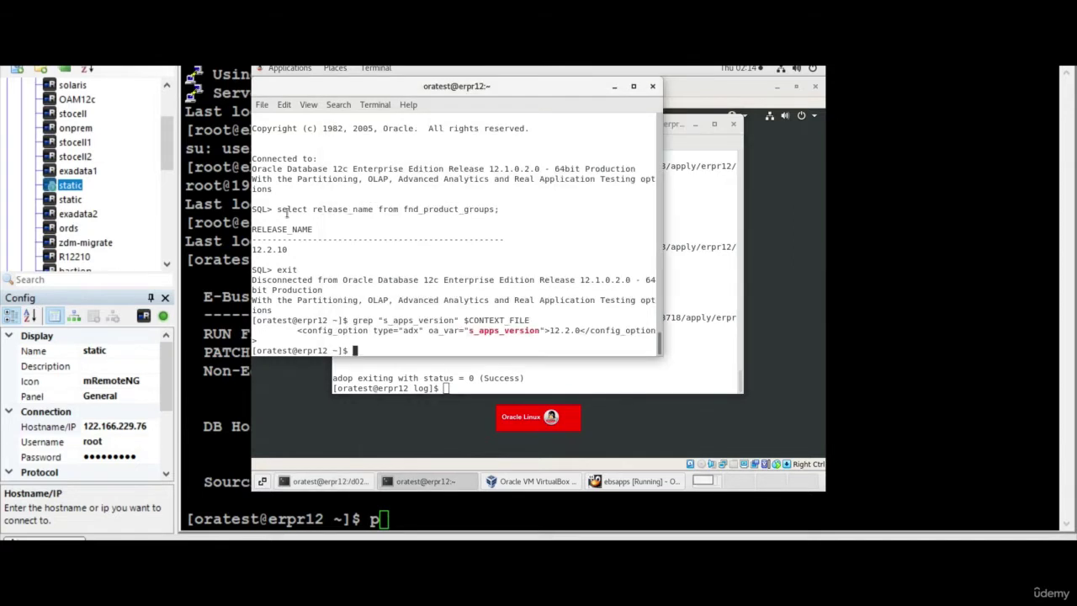
left_click_drag(277, 209, 509, 253)
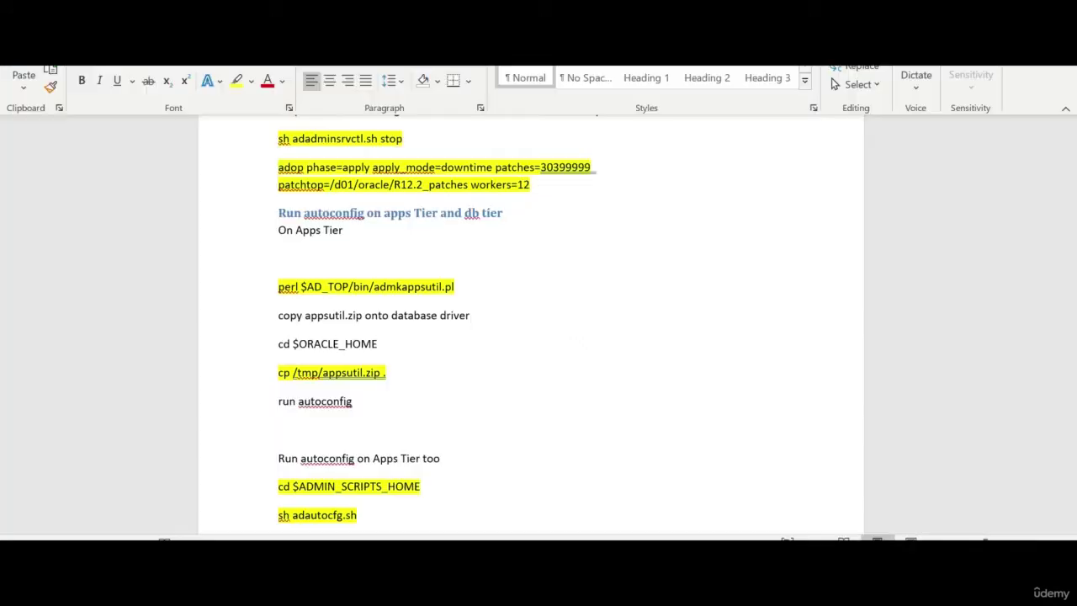
Paste the release_name query and 12.2.10 result below the adop command, highlighting the query yellow
left_click_drag(277, 286, 459, 286)
scroll(418, 368, "up", 5)
scroll(414, 362, "up", 5)
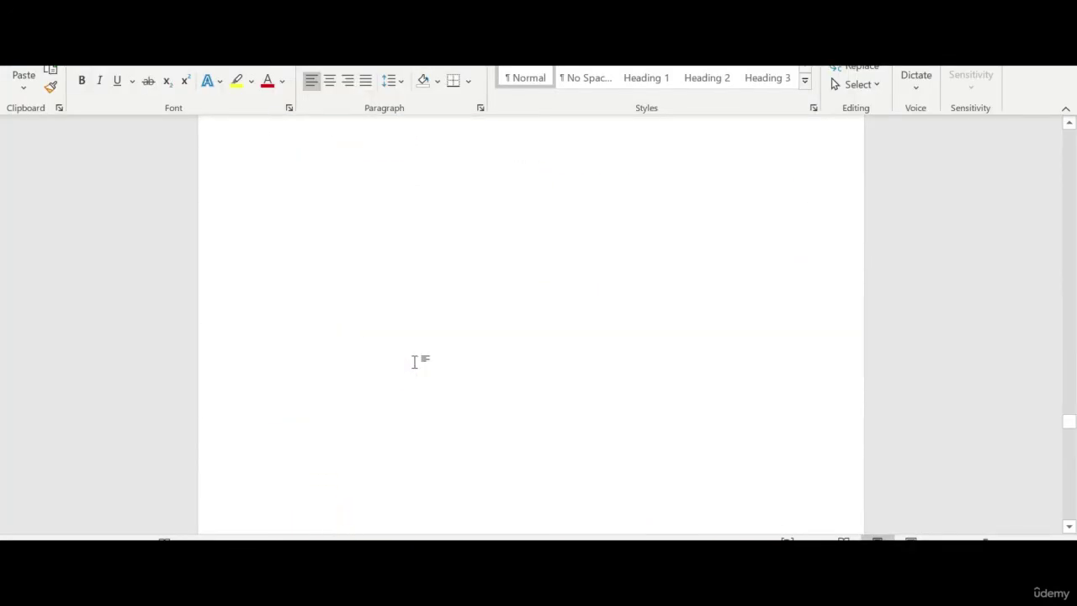
scroll(411, 373, "down", 7)
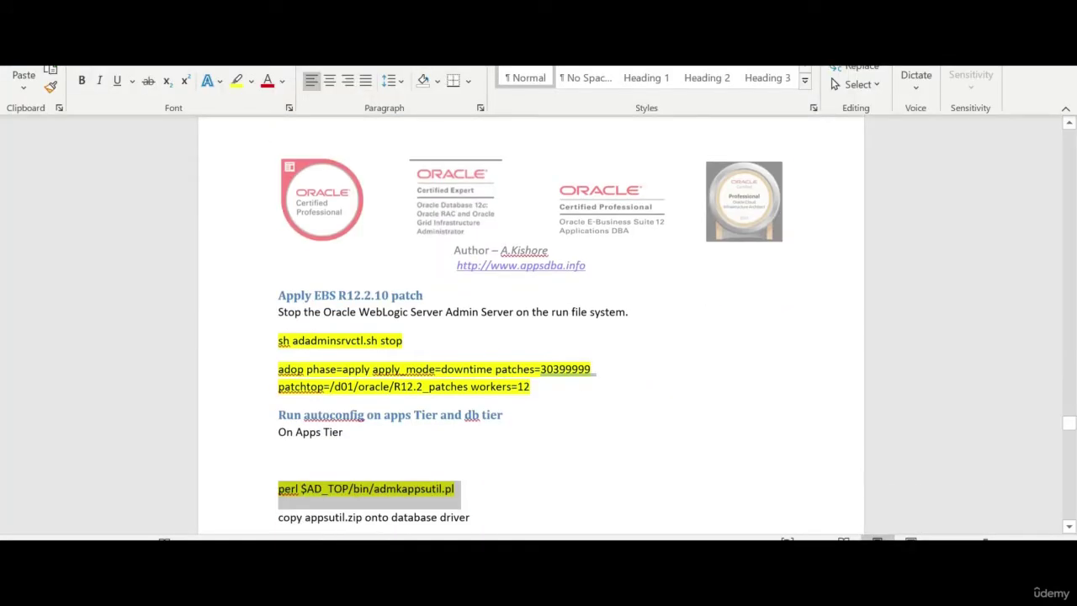
left_click(530, 386)
key("Return")
key("Return")
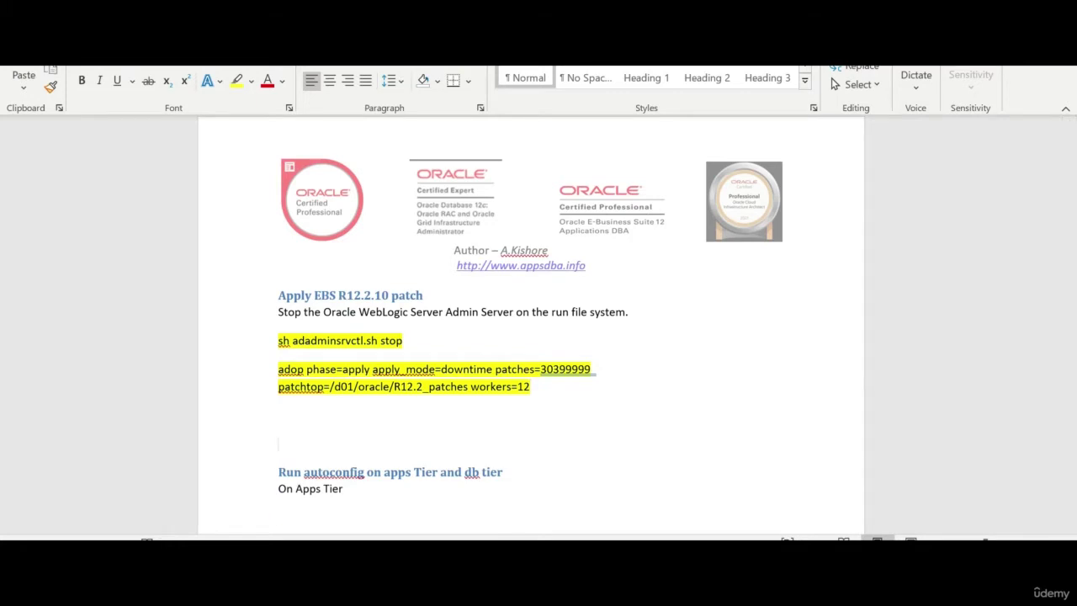
type("select release_name from fnd_product_groups;  RELEASE_NAME -------------------------------------------------- 12.2.10")
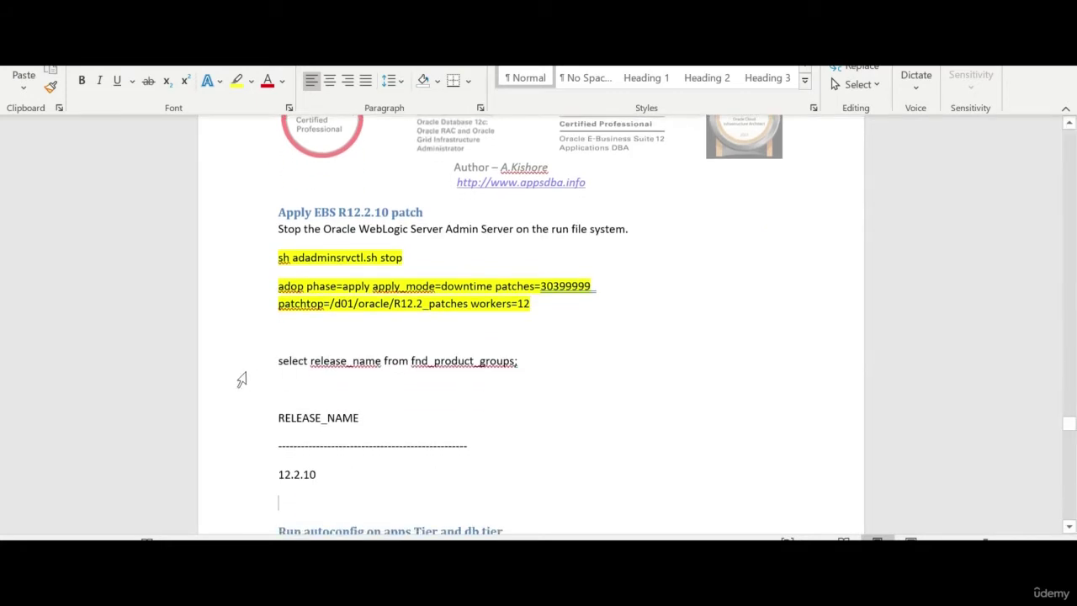
left_click(242, 378)
left_click(237, 80)
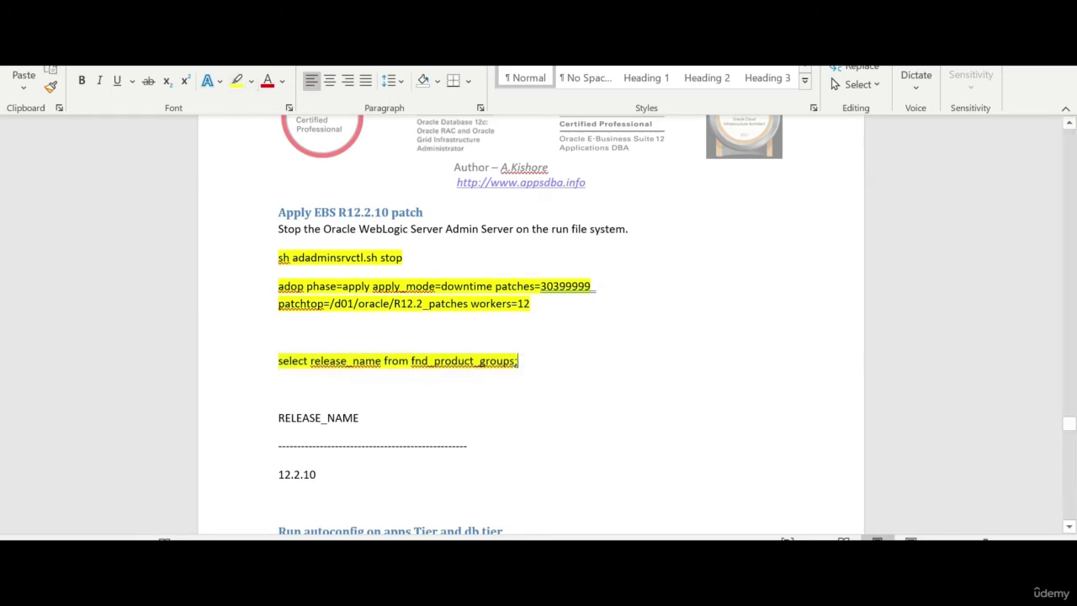
Select the grep s_apps_version line in the notes
scroll(530, 336, "down", 4)
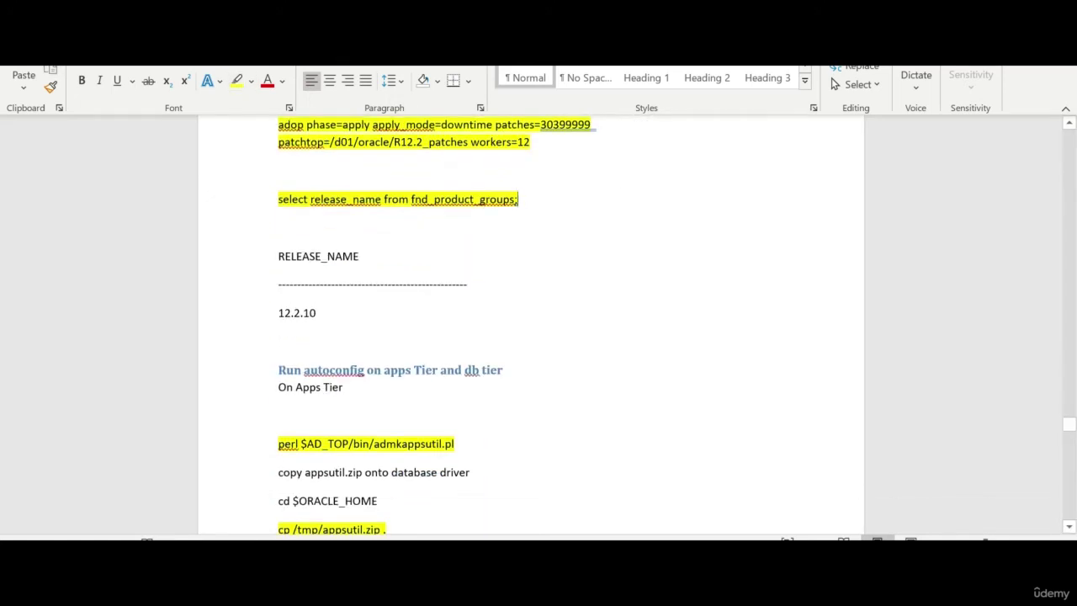
scroll(530, 336, "down", 6)
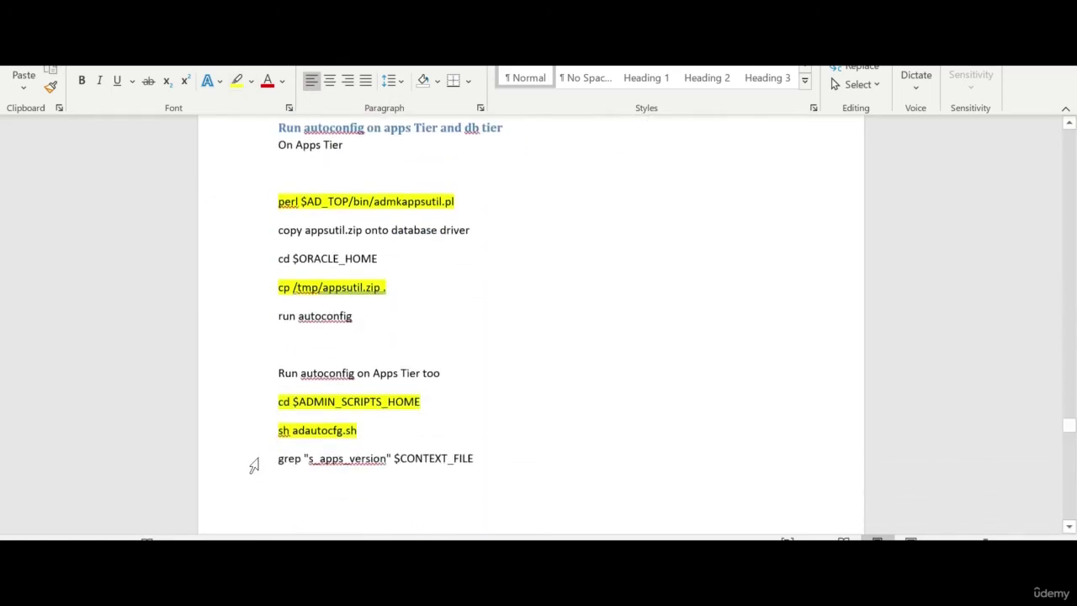
left_click(255, 460)
key("ctrl+c")
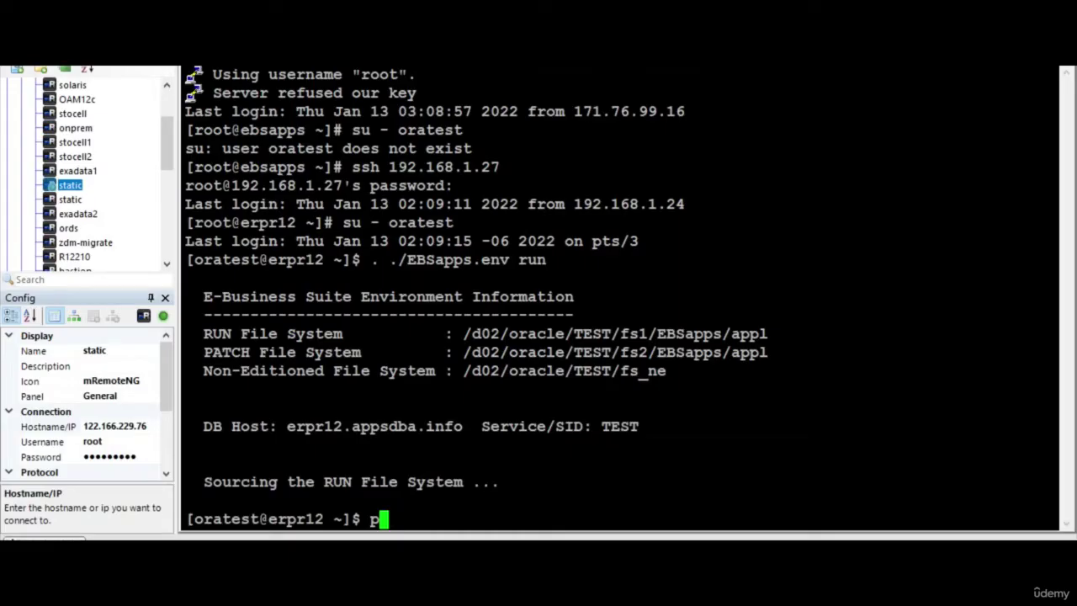
key("BackSpace")
Run the grep in the terminal and select the s_apps_version value 12.2.0
key("shift+Insert")
key("Return")
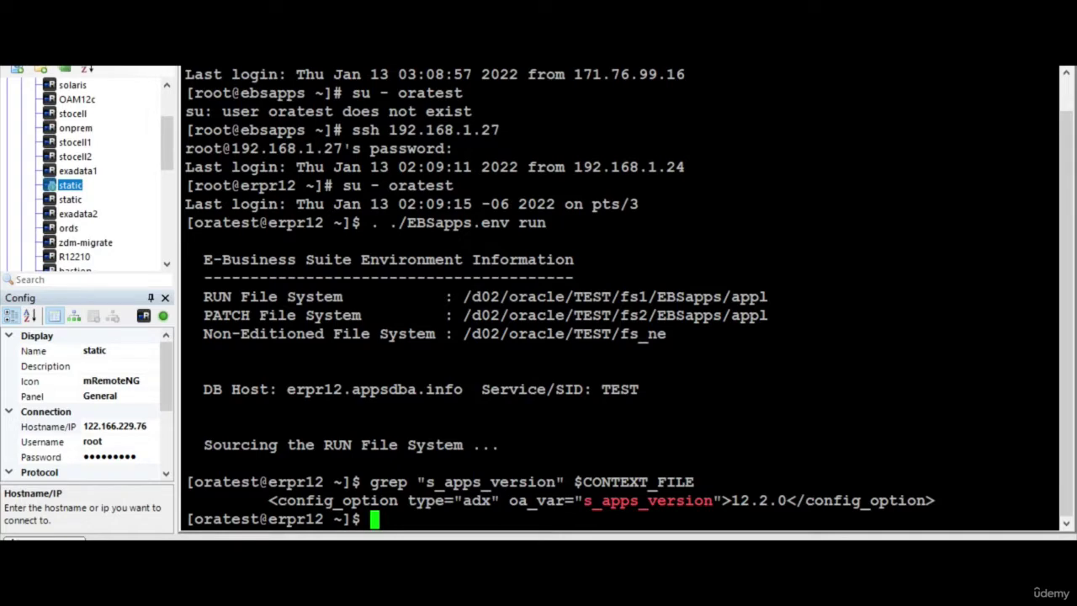
left_click_drag(731, 500, 787, 500)
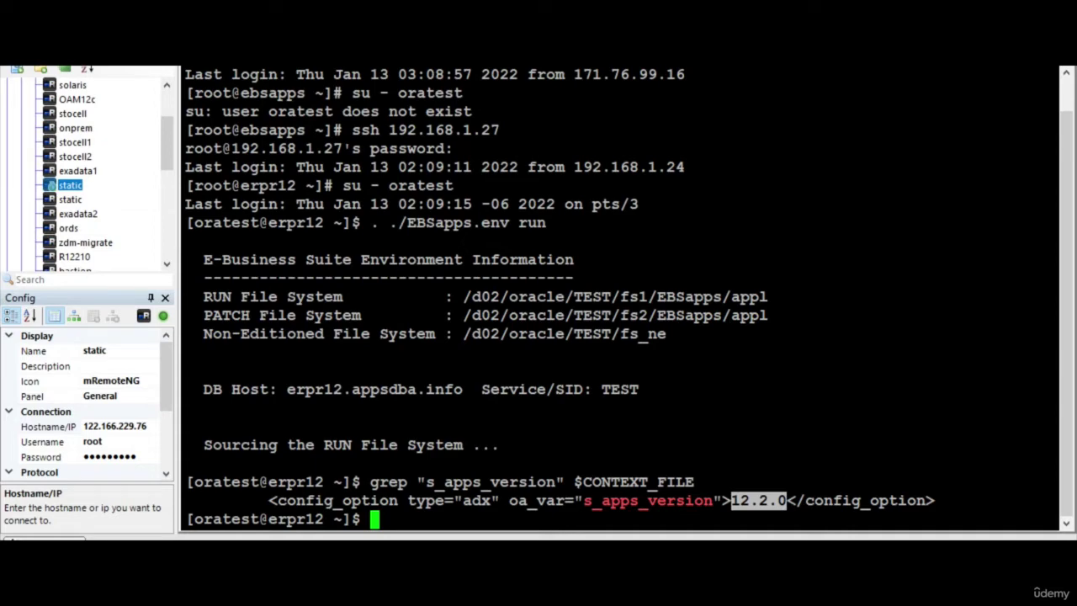
Copy the perl $AD_TOP/bin/admkappsutil.pl command from Word and run it to build appsutil.zip
key("alt+Tab")
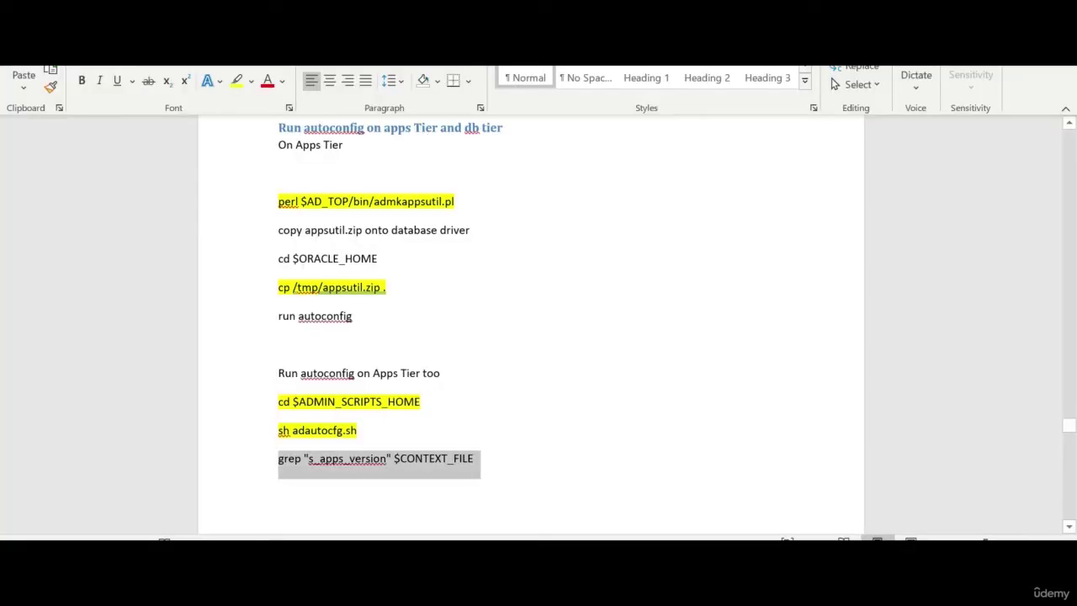
left_click(247, 206)
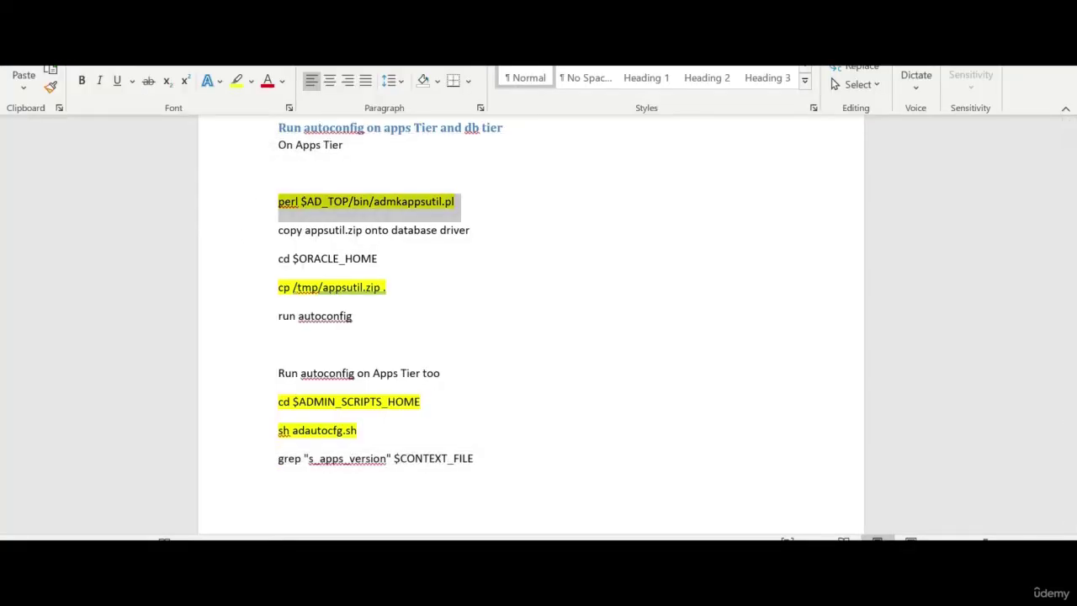
key("ctrl+c")
key("alt+Tab")
key("shift+Insert")
key("Return")
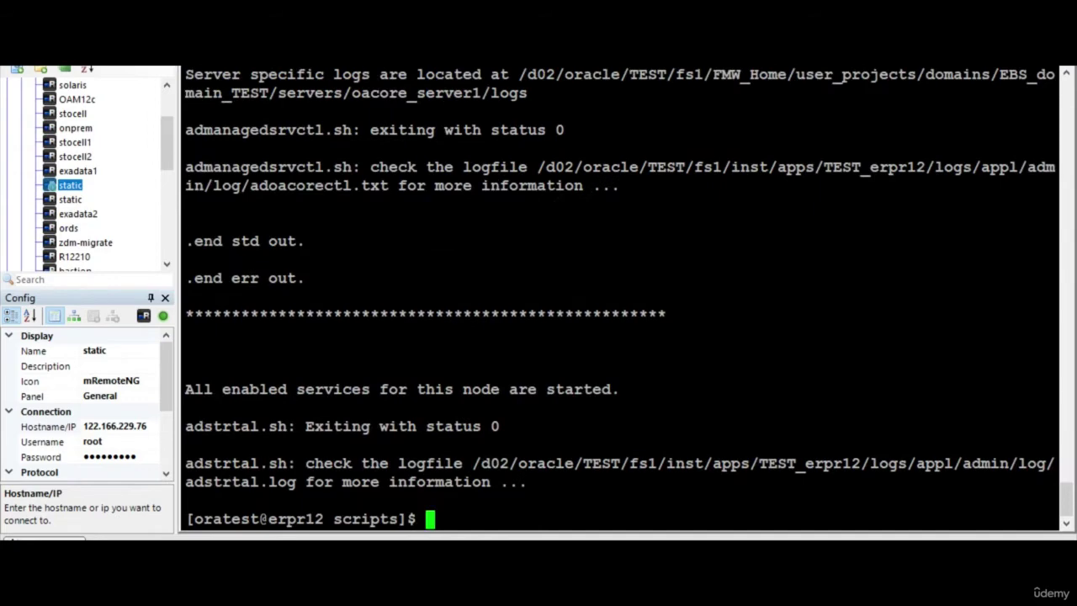
Clear the screen, source TEST_erpr12.env, change into $ORACLE_HOME, and start a cp of /tmp/appsutil.zip
type("clear")
key("Return")
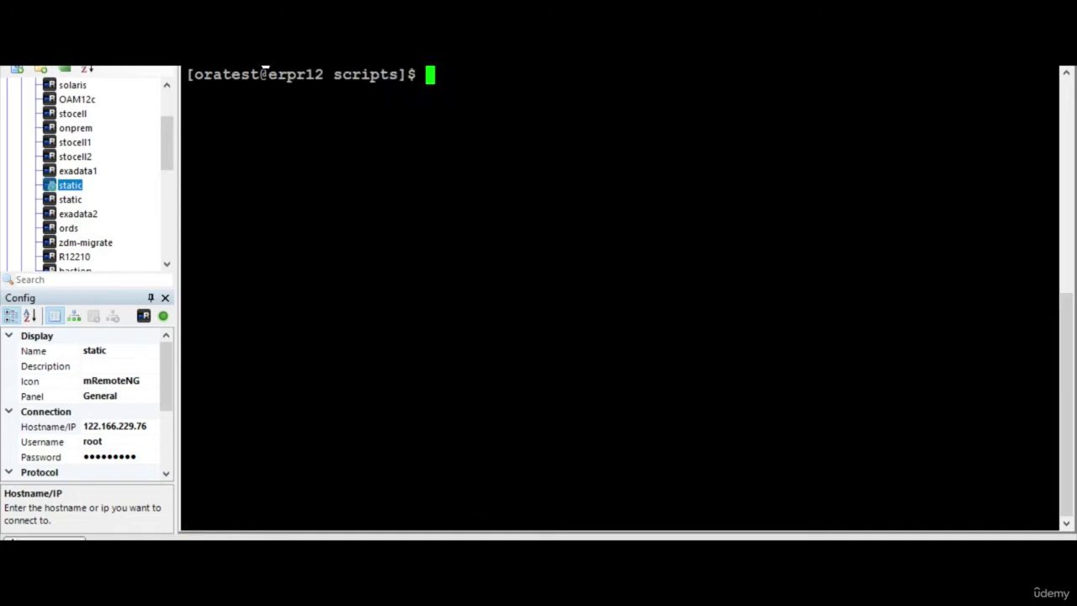
type("cd")
key("Return")
type(". ./TEST_erpr12.env")
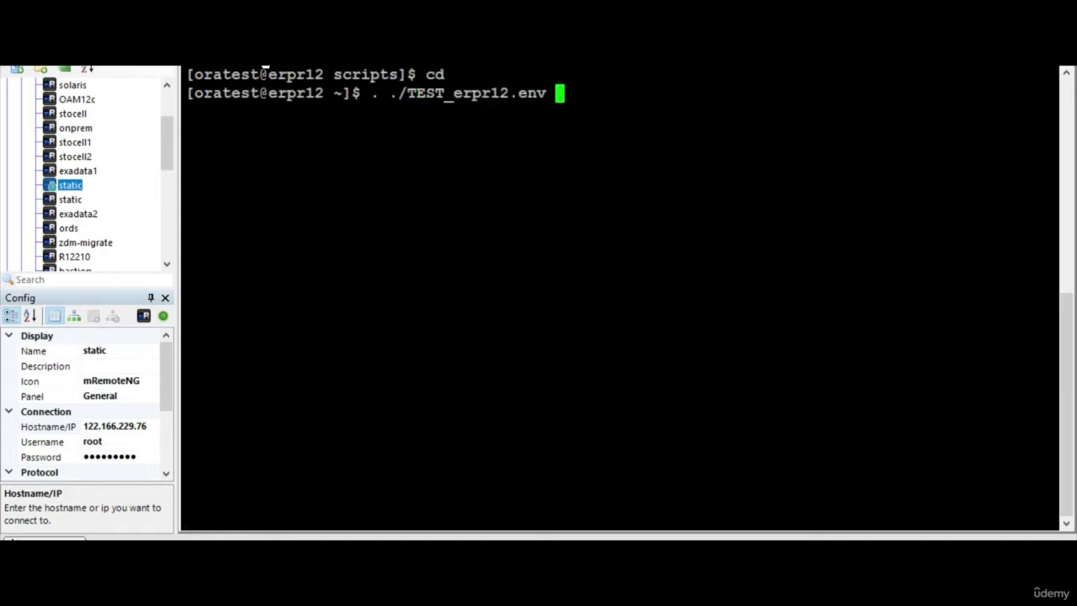
key("Return")
type("cd $ORACLE_H)O")
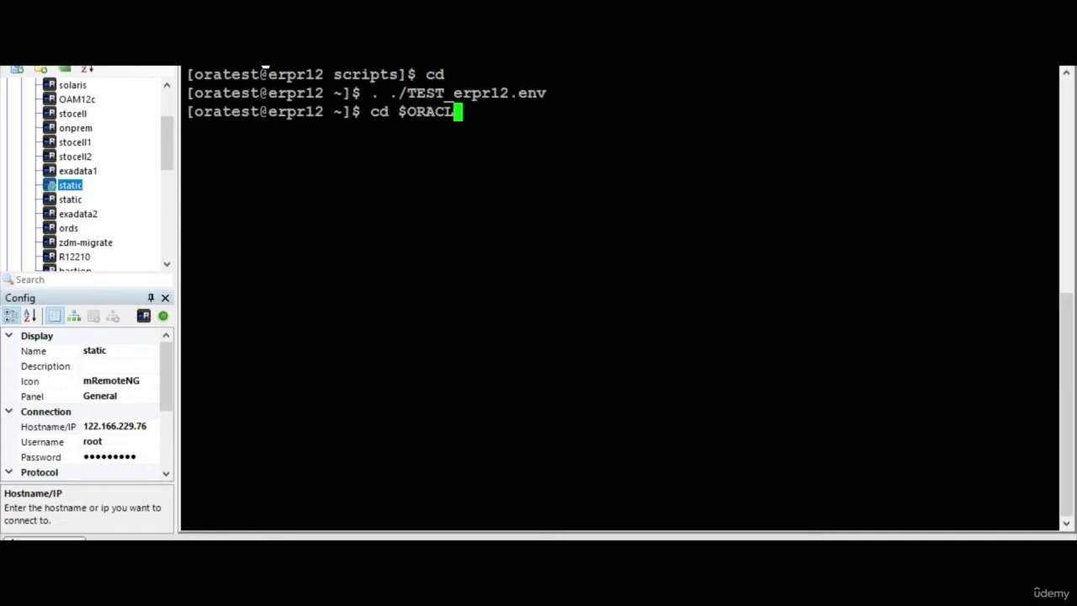
key("BackSpace")
key("BackSpace")
type("OME")
key("Return")
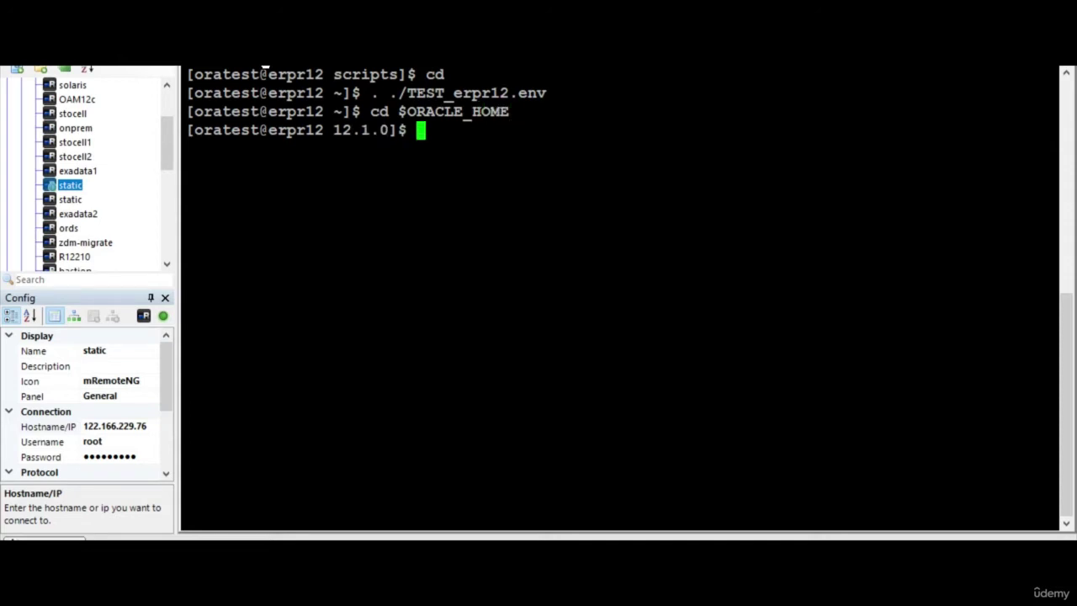
type("cp /tmp/ap")
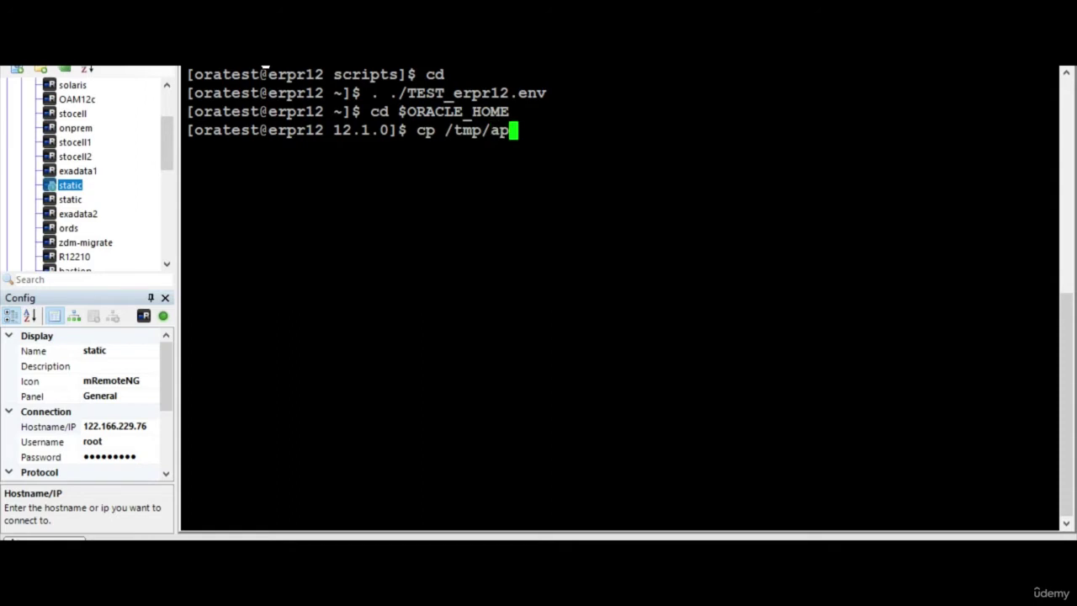
type("psutil")
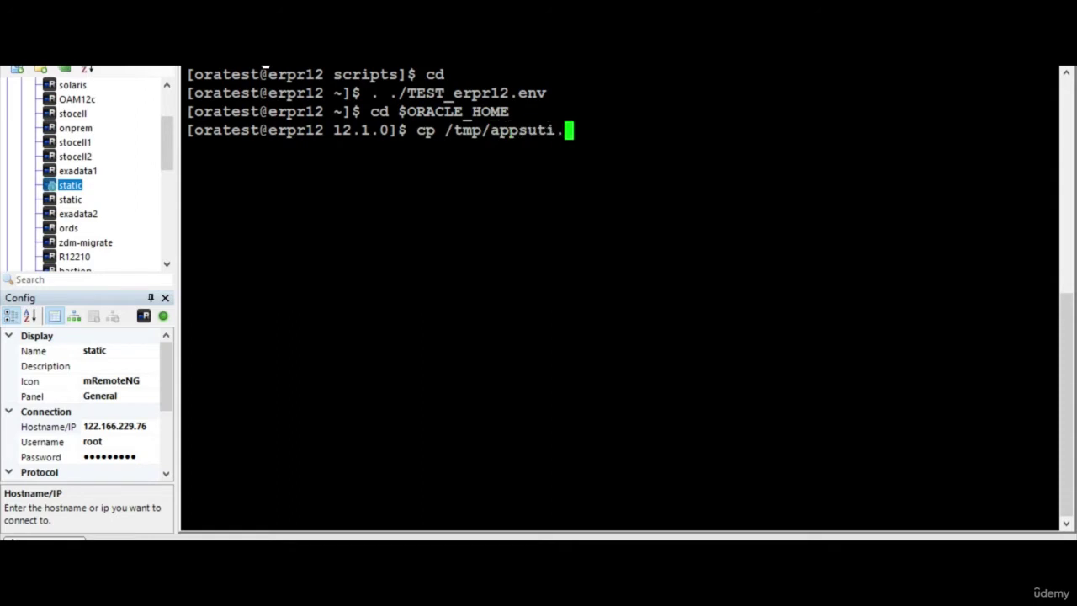
type(".zip")
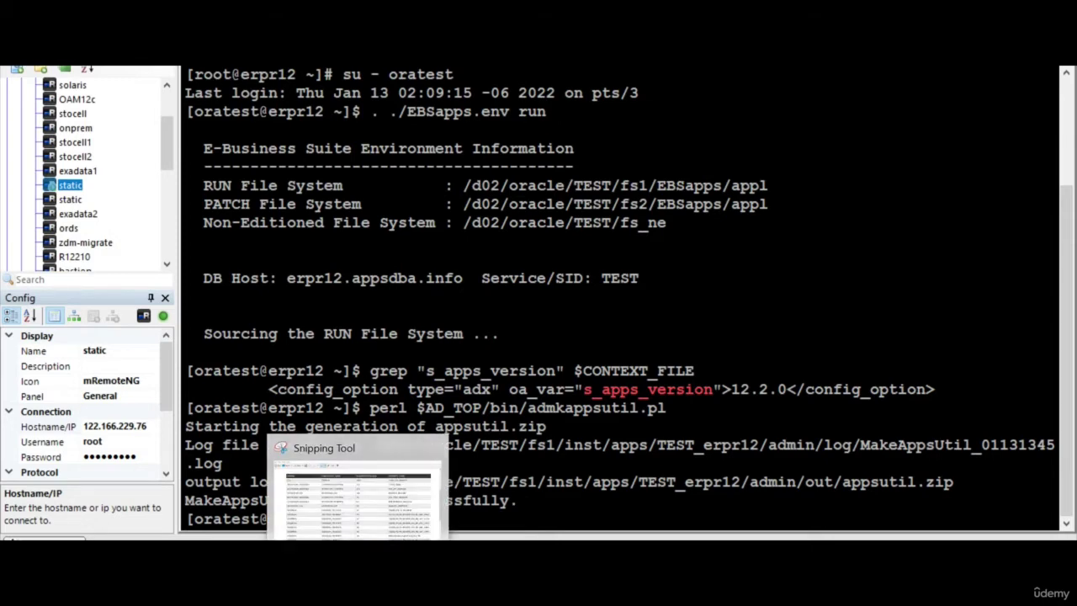
Copy appsutil.zip into /tmp and then into the 12.1.0 Oracle home
double_click(652, 482)
type("cp")
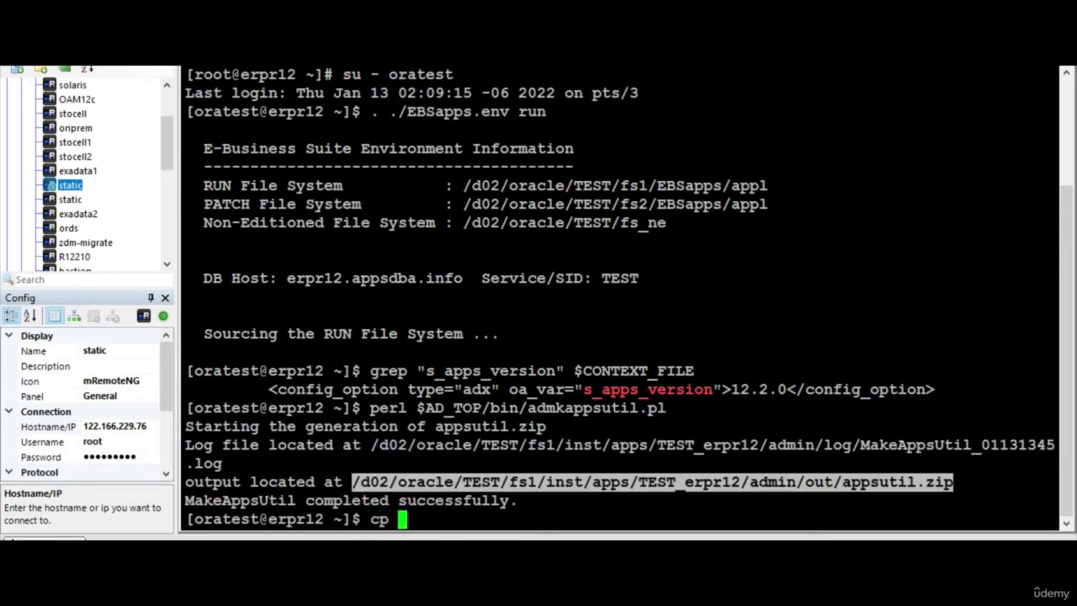
key("shift+Insert")
type("/tmp")
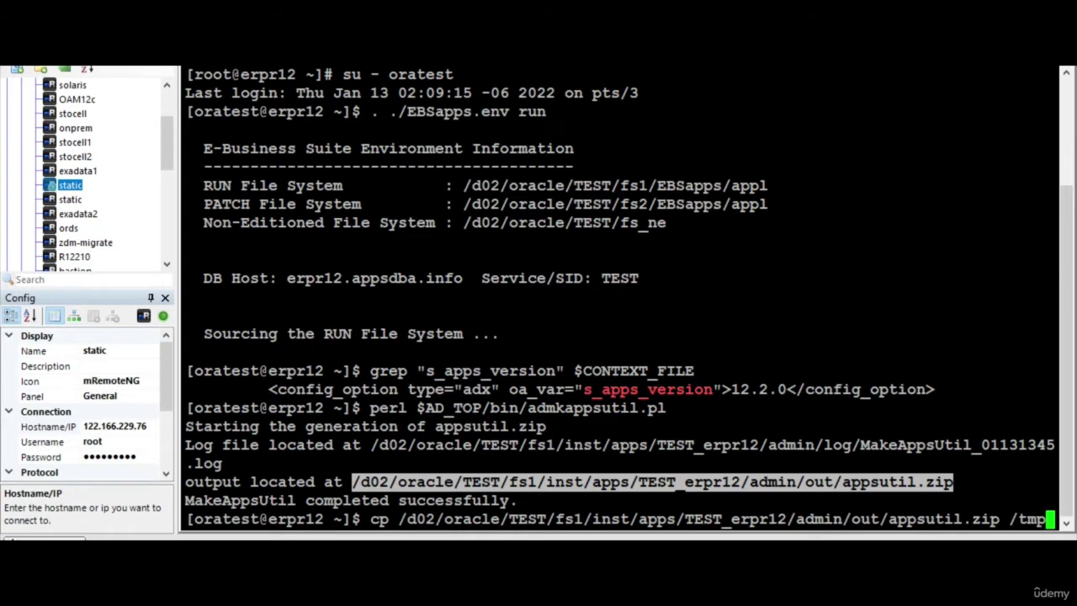
key("Return")
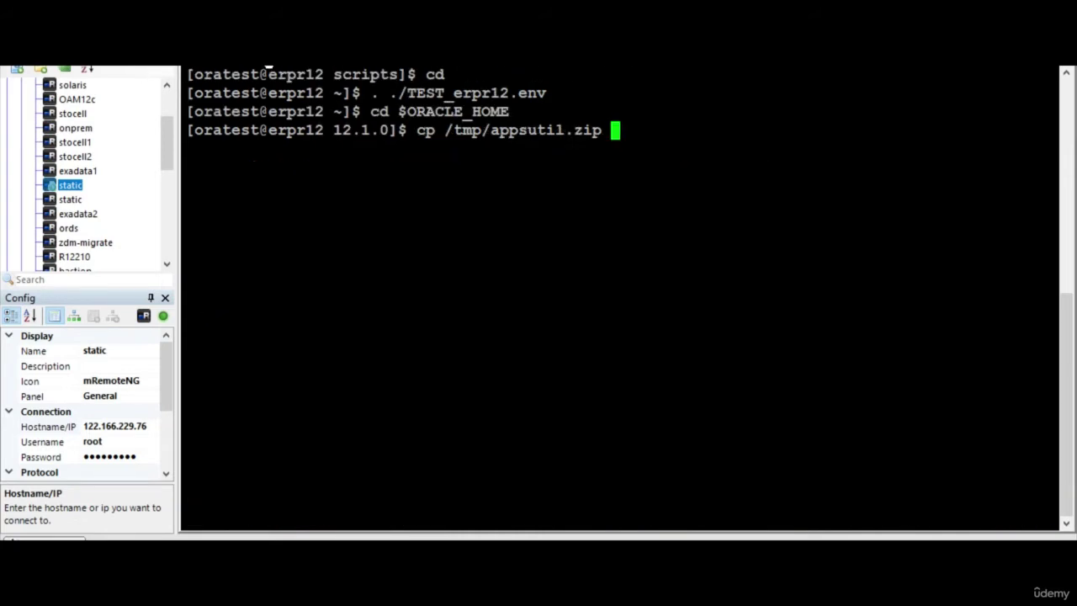
type(".")
key("Return")
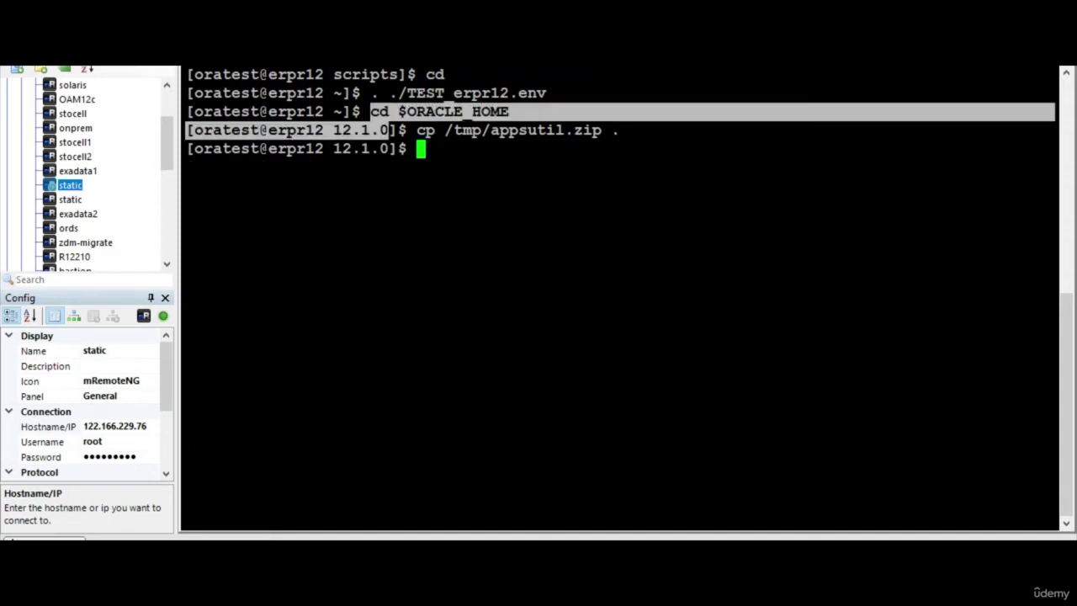
Enter the unzip -o appsutil.zip command, completing the file name
type("unz")
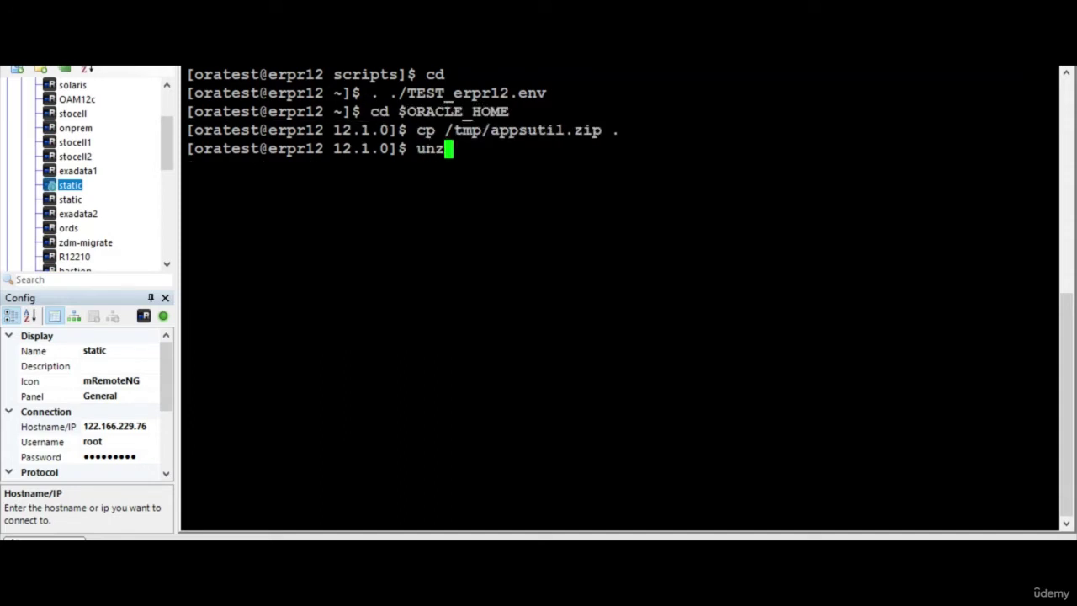
type("ip -o apps.uti")
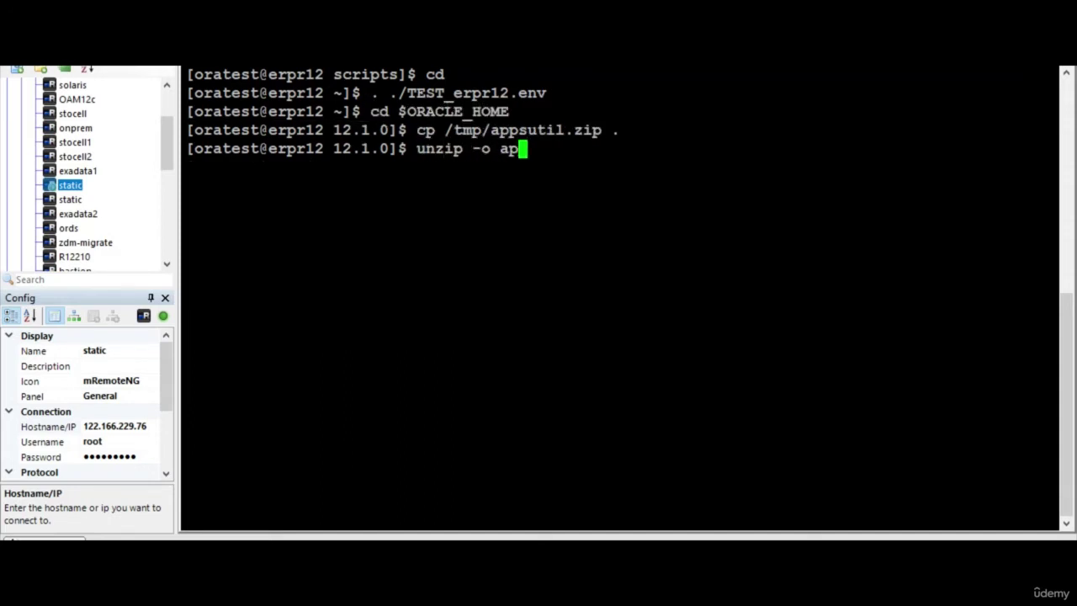
key("BackSpace")
key("BackSpace")
key("BackSpace")
key("BackSpace")
type("util.")
key("Tab")
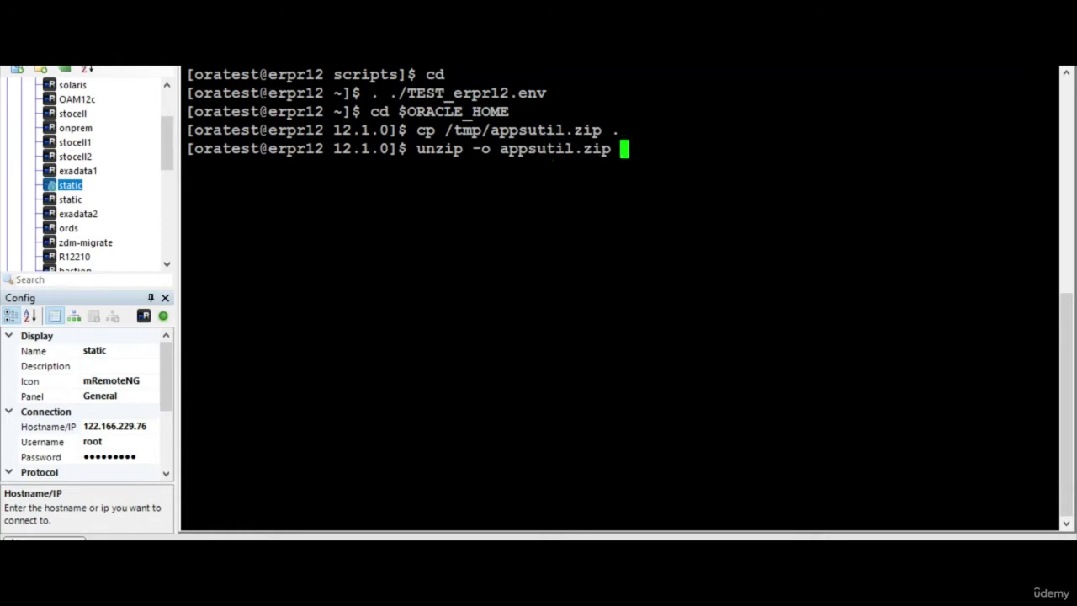
Paste the four setup command lines into Word under 'run autoconfig', then run the unzip
left_click_drag(186, 92, 1052, 150)
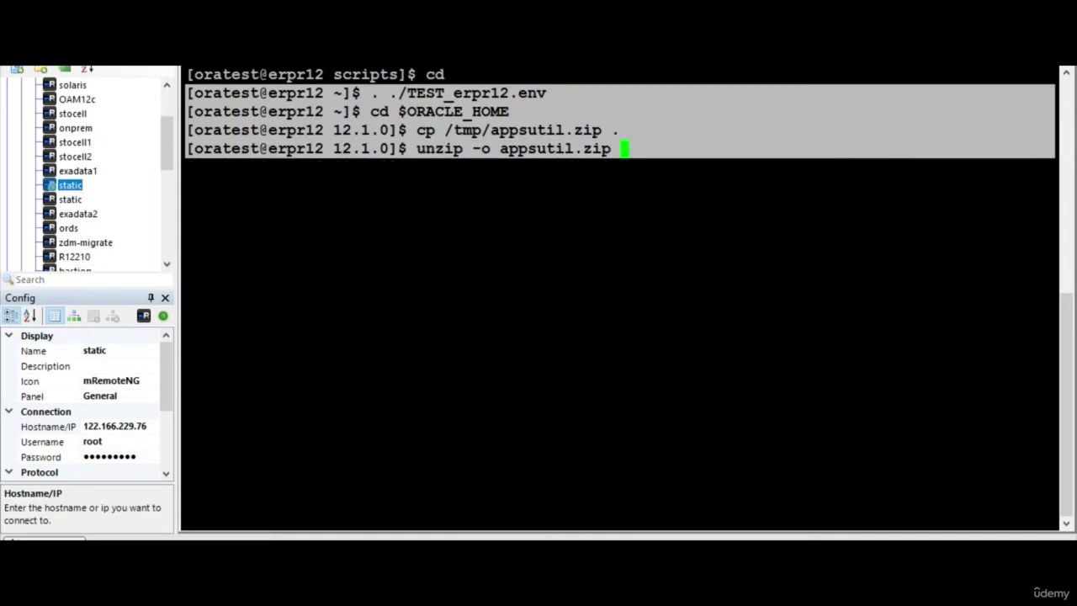
key("alt+Tab")
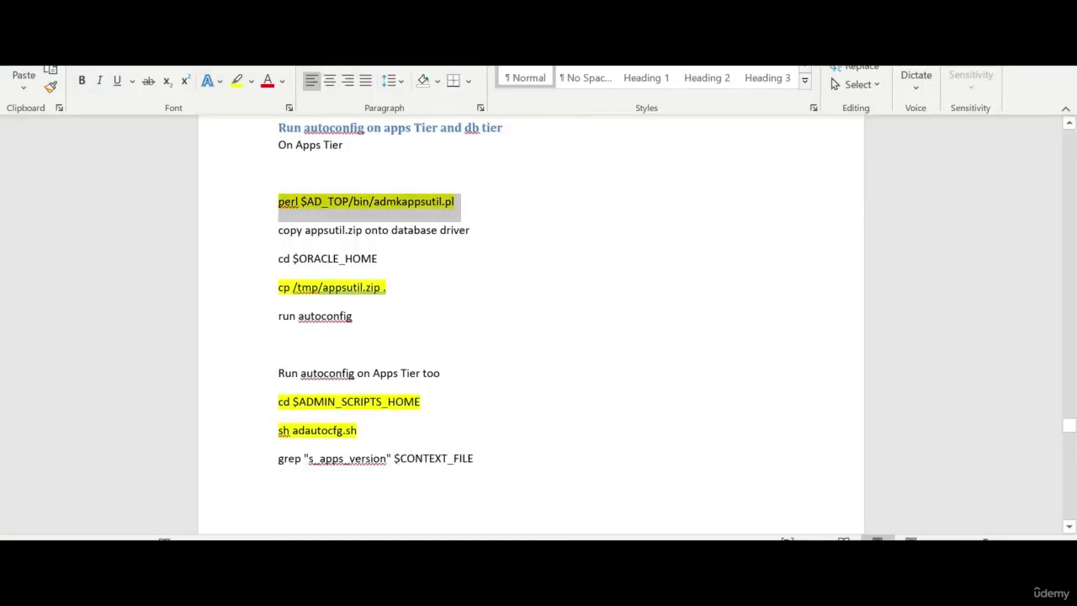
left_click(278, 343)
type("[oratest@erpr12 ~]$ . ./TEST_erpr12.env [oratest@erpr12 ~]$ cd $ORACLE_HOME [oratest@erpr12 12.1.0]$ cp /tmp/appsutil.zip . [oratest@erpr12 12.1.0]$ unzip -o appsutil.zip")
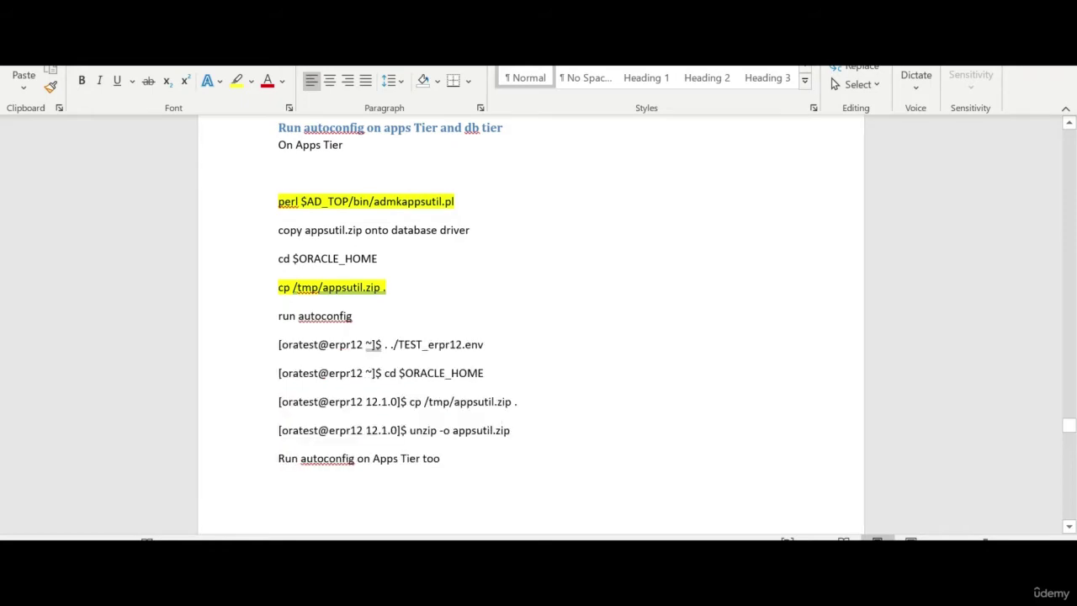
key("ctrl+shift+End")
key("Delete")
key("alt+Tab")
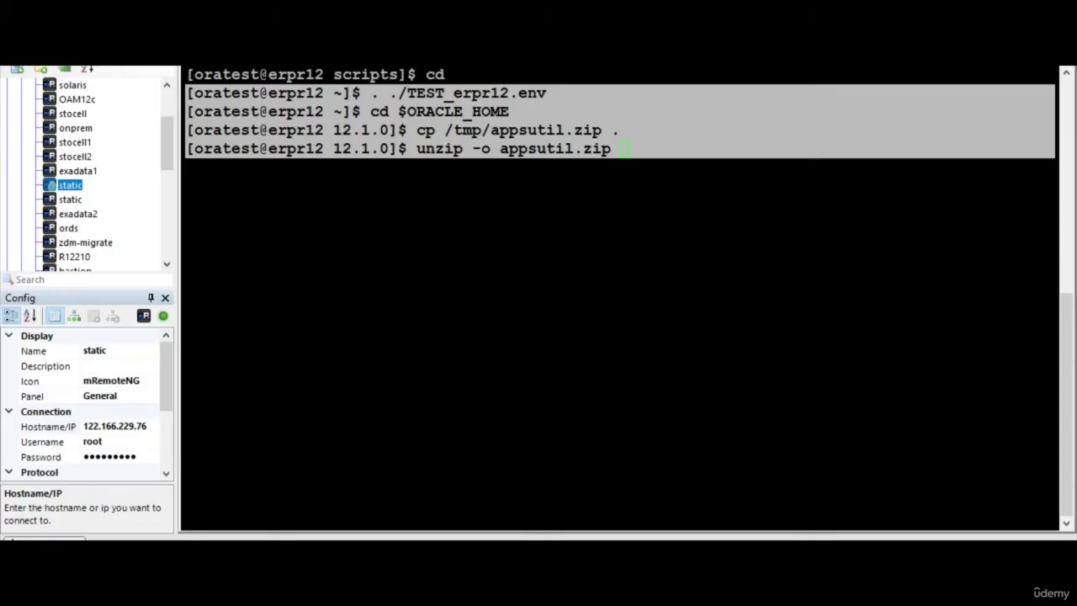
key("Return")
Change into the appsutil/scripts/TEST_erpr12 folder
type("cd app")
key("Tab")
type("sc")
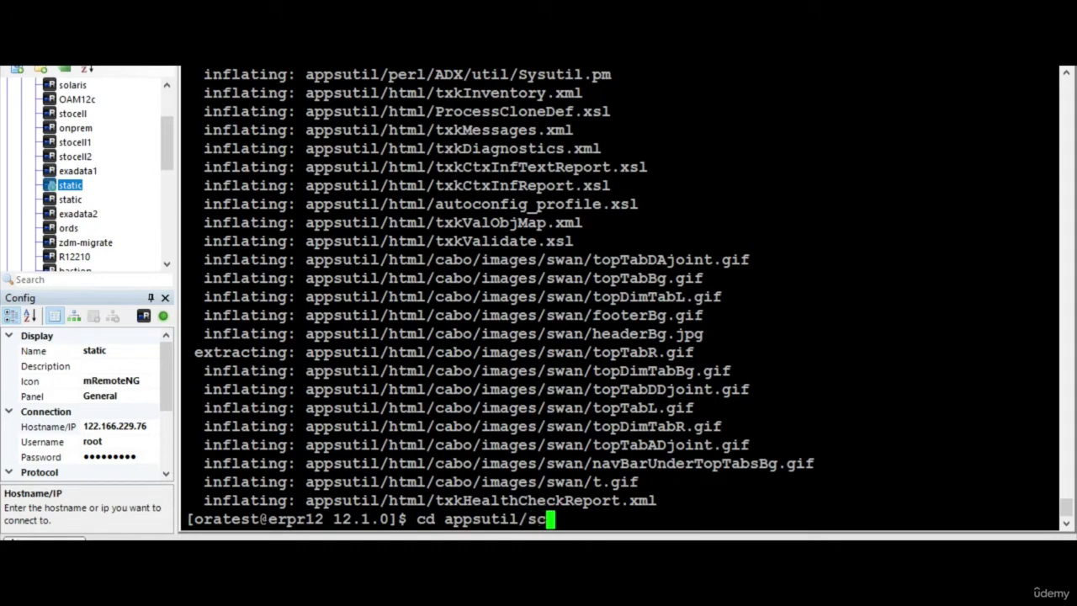
key("Tab")
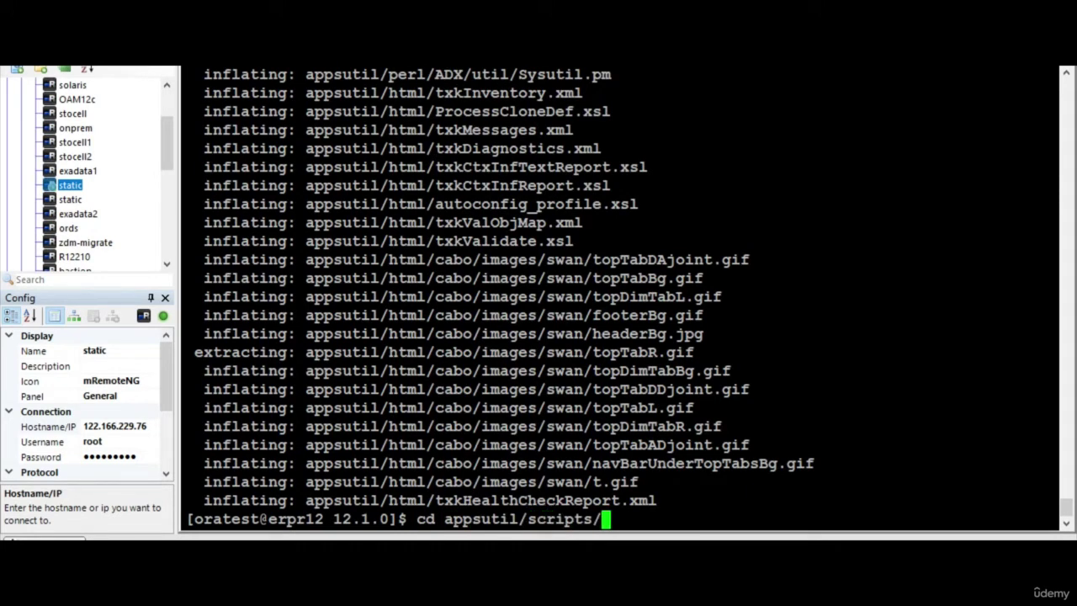
type("T")
key("Tab")
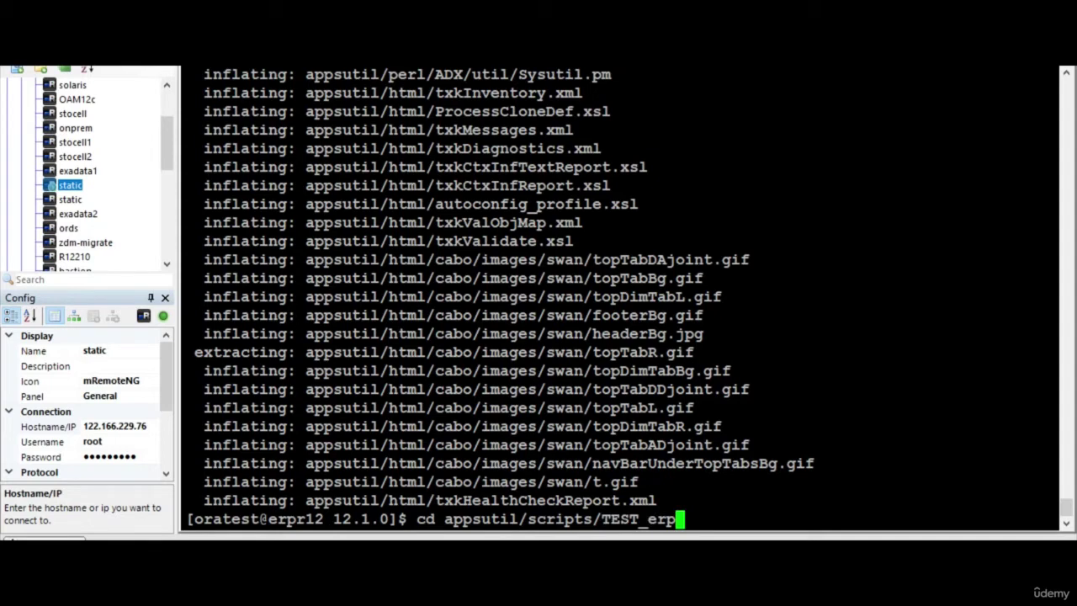
type("r")
key("Tab")
key("Return")
Run sh adautocfg.sh with the APPS password and select that command line for the notes
type("sh adau")
key("Tab")
key("Return")
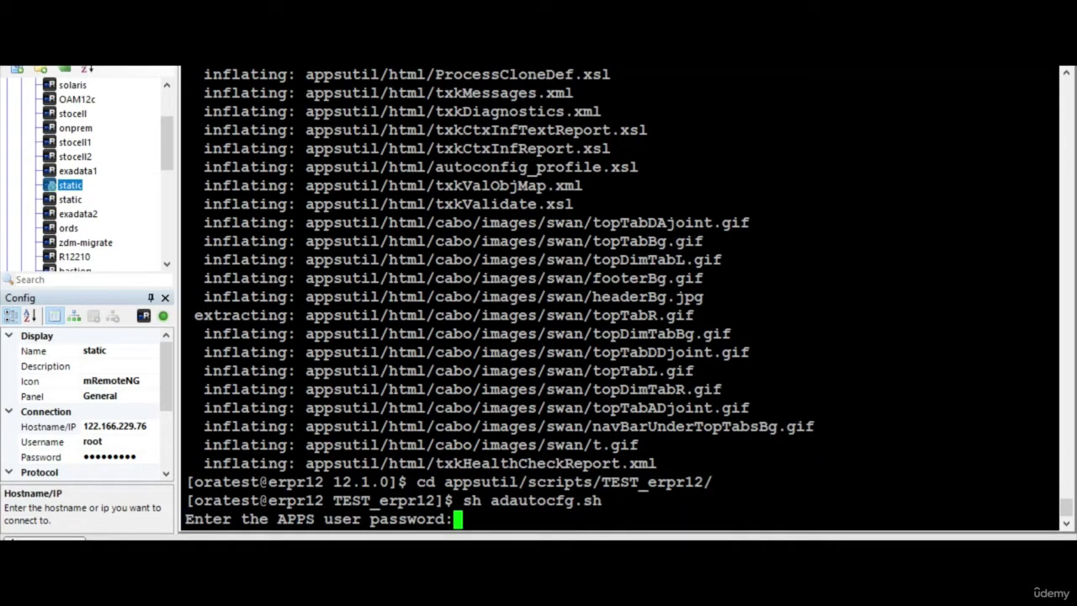
key("Return")
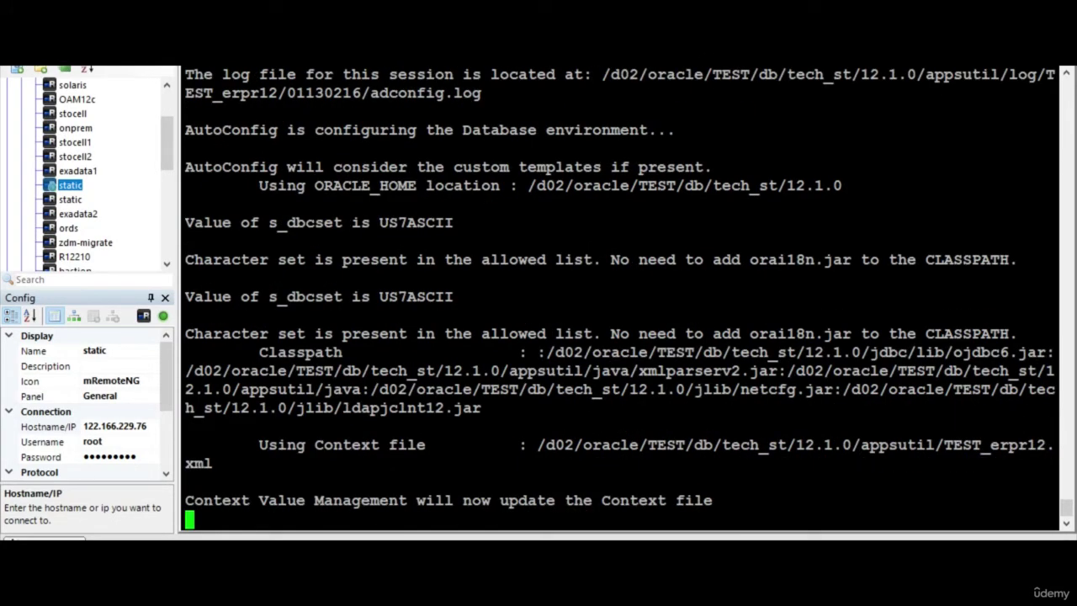
scroll(620, 299, "up", 4)
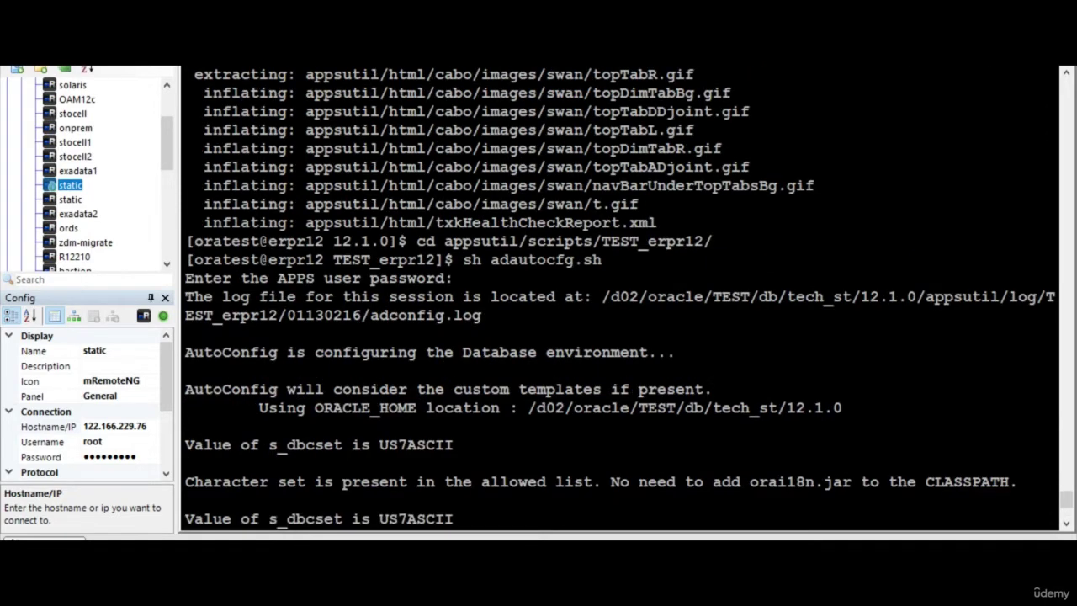
left_click_drag(462, 260, 601, 260)
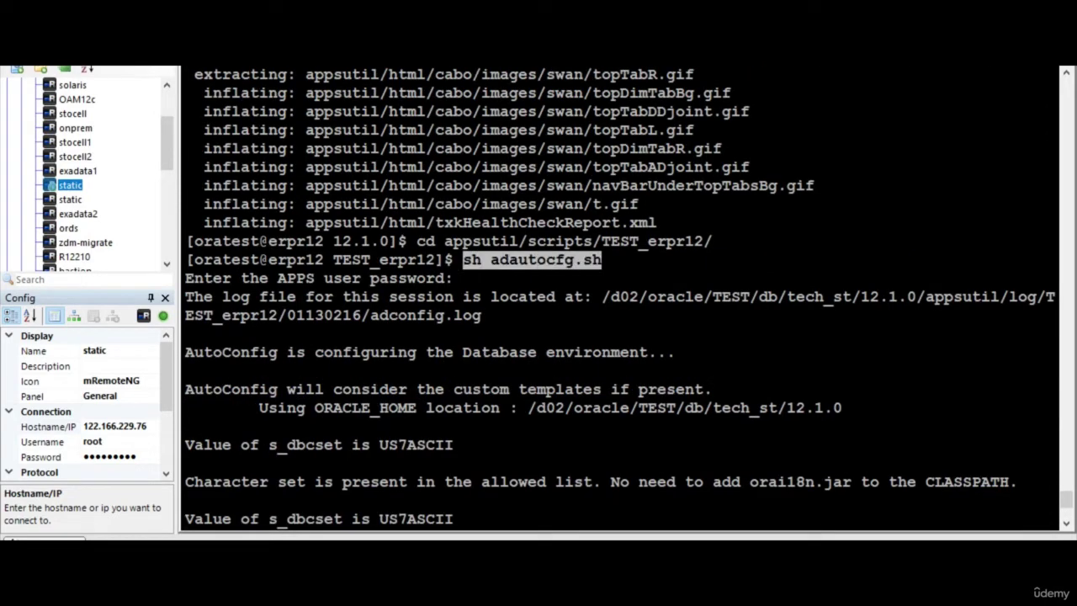
key("alt+Tab")
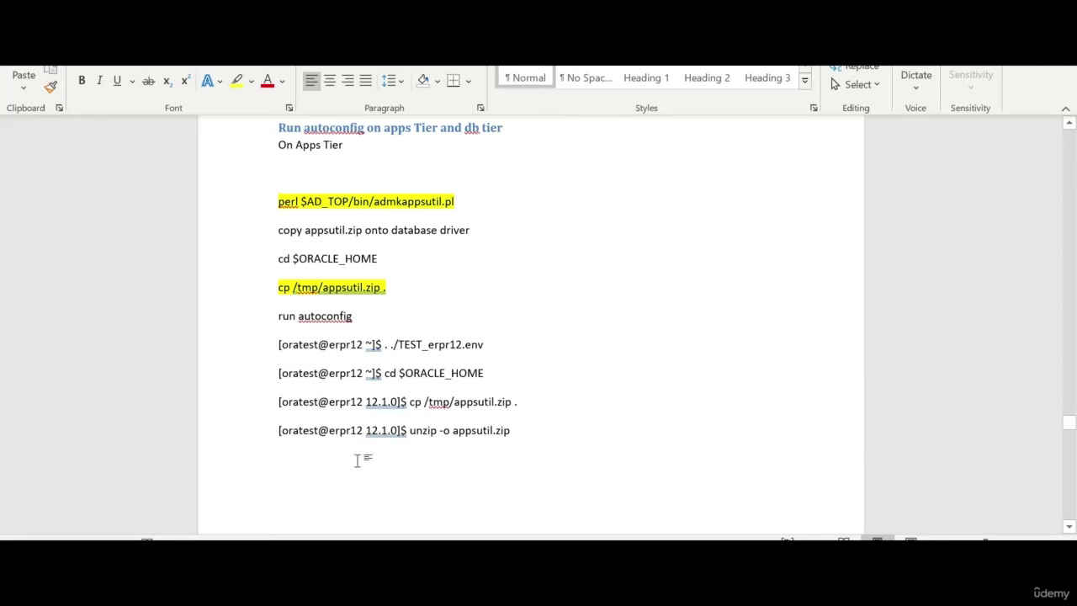
Paste the sh adautocfg.sh line into the notes and highlight it yellow
scroll(356, 461, "down", 1)
type("sh adautocfg.sh")
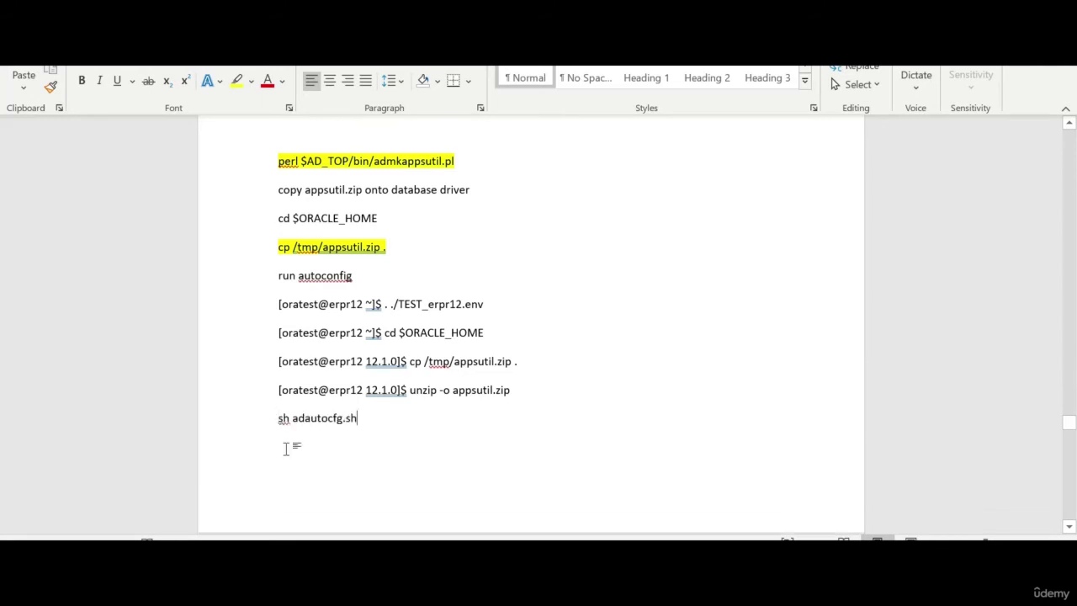
left_click(245, 432)
left_click(237, 81)
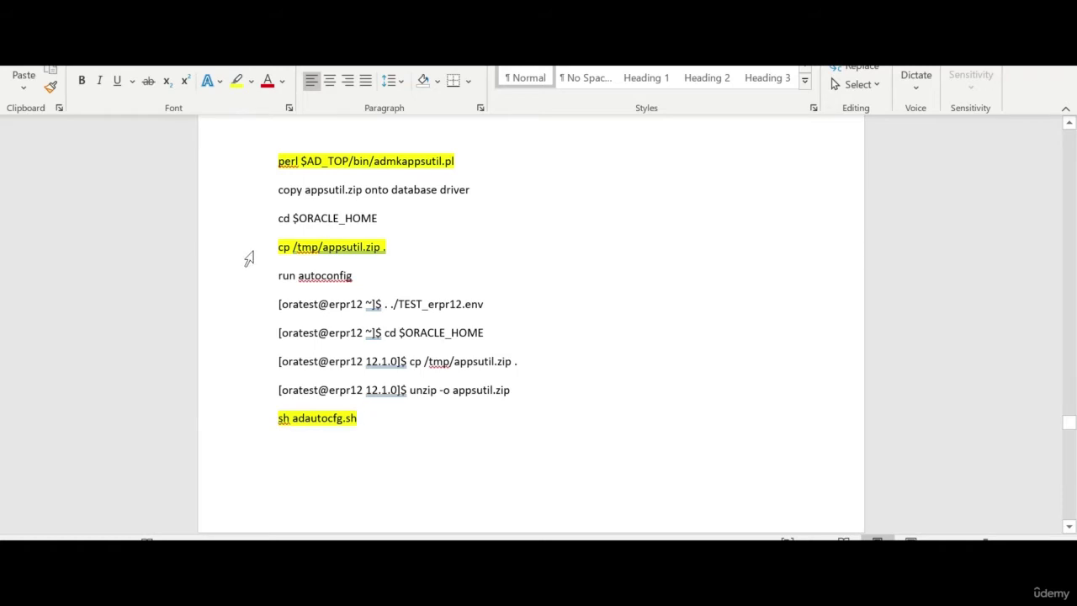
Delete the redundant cd $ORACLE_HOME and cp appsutil lines, then select the cd $ADMIN_SCRIPTS_HOME line
left_click_drag(392, 252, 279, 217)
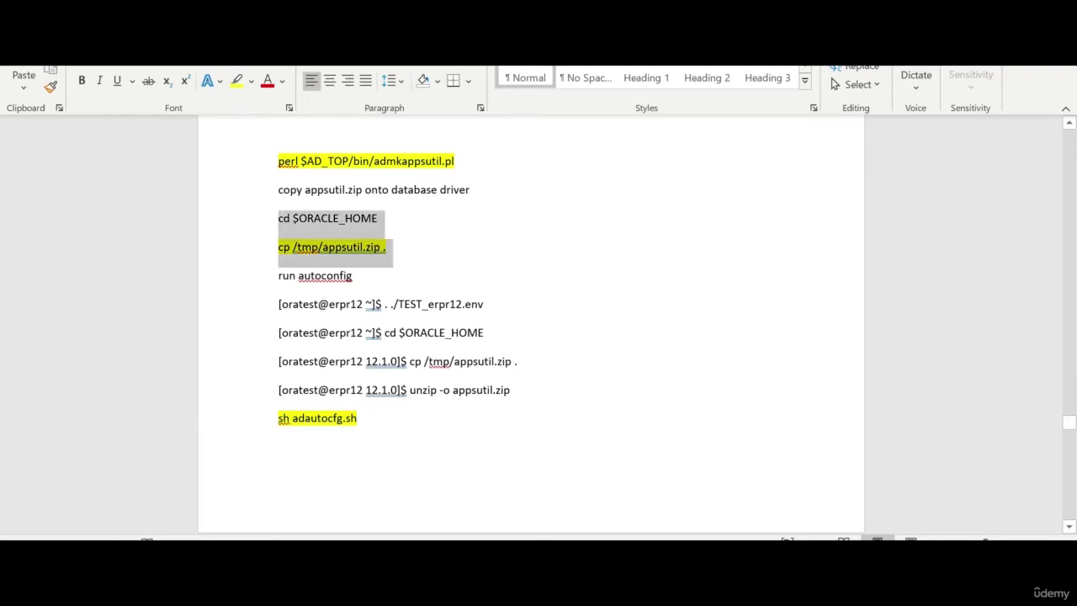
key("Delete")
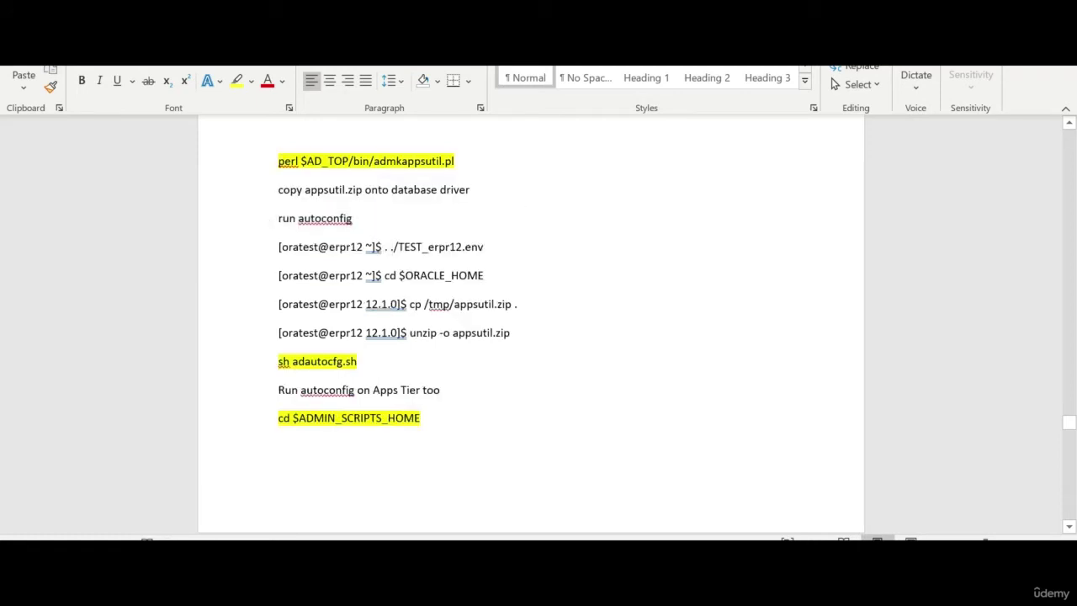
scroll(464, 326, "down", 5)
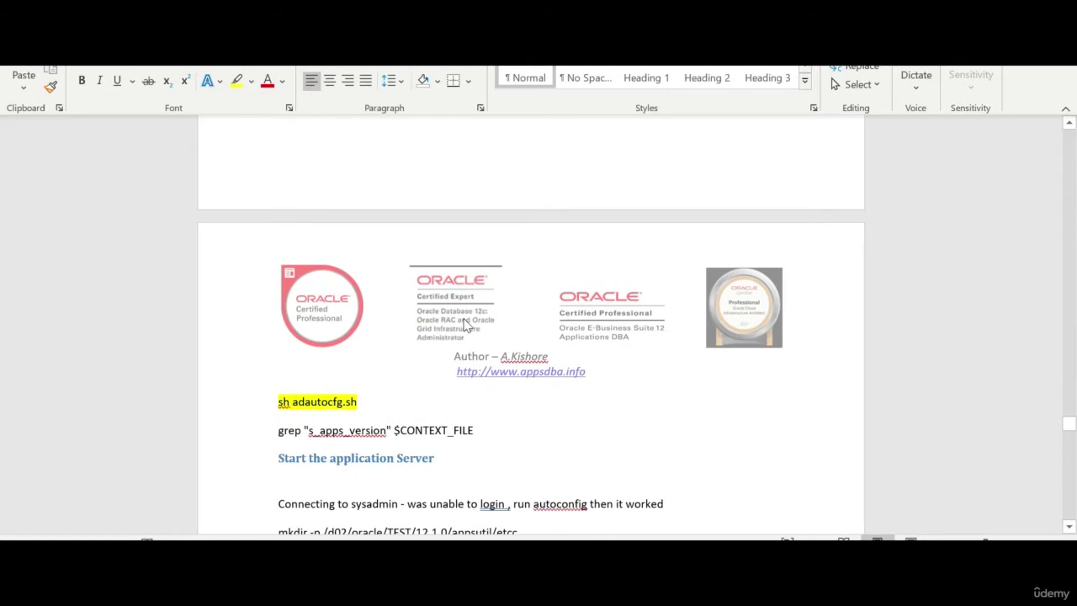
scroll(466, 325, "up", 4)
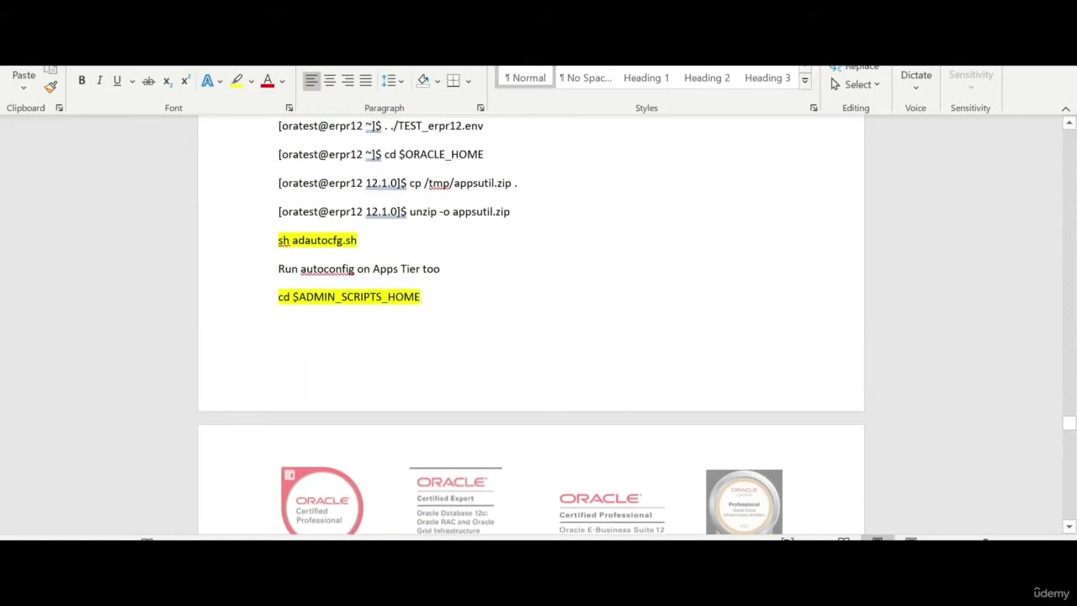
scroll(531, 324, "down", 5)
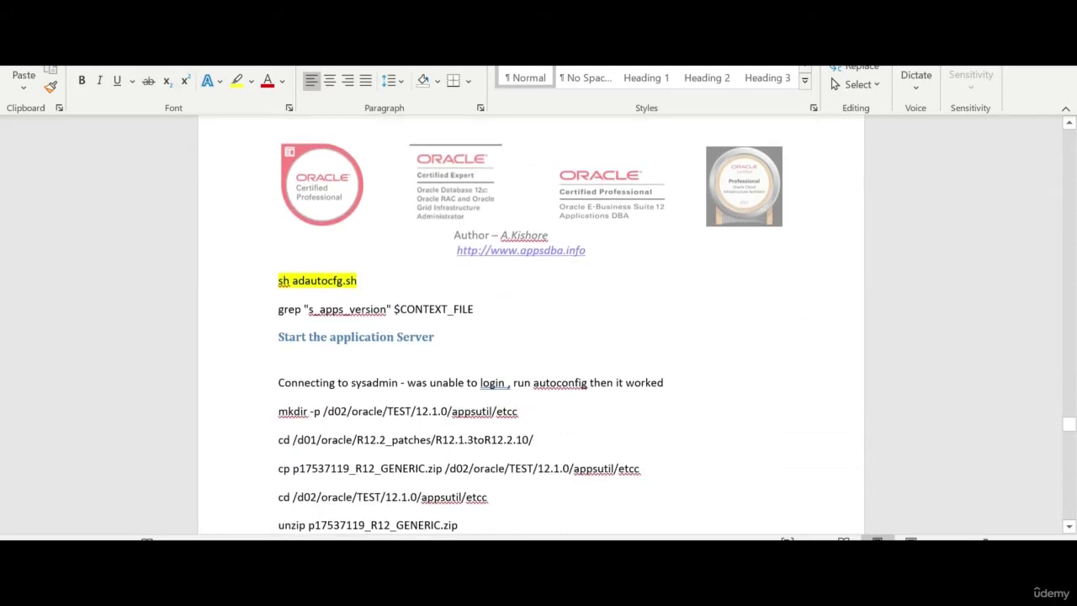
scroll(531, 325, "up", 4)
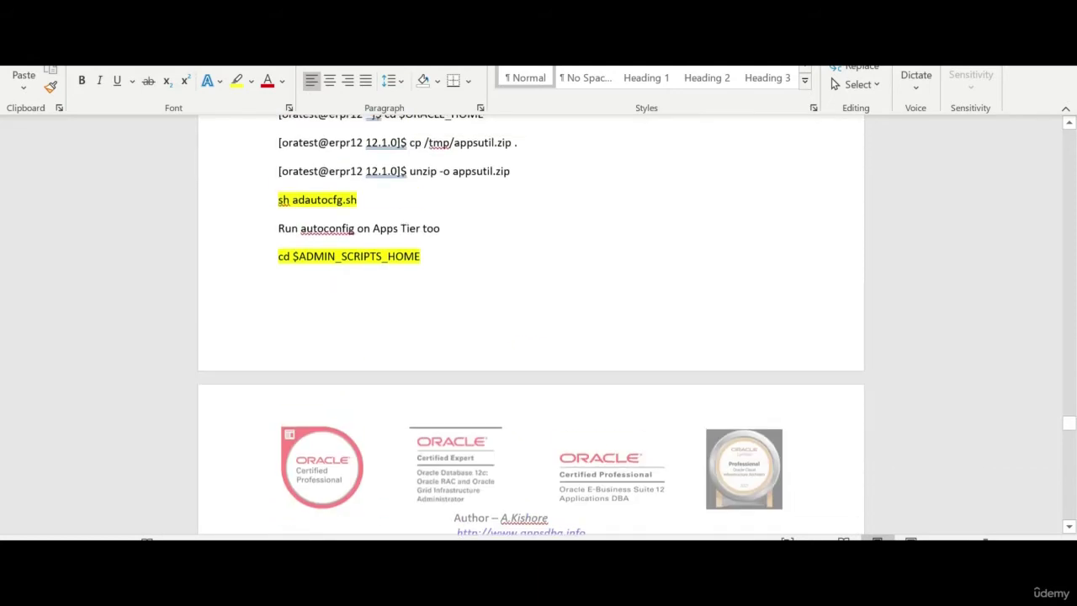
left_click(244, 265)
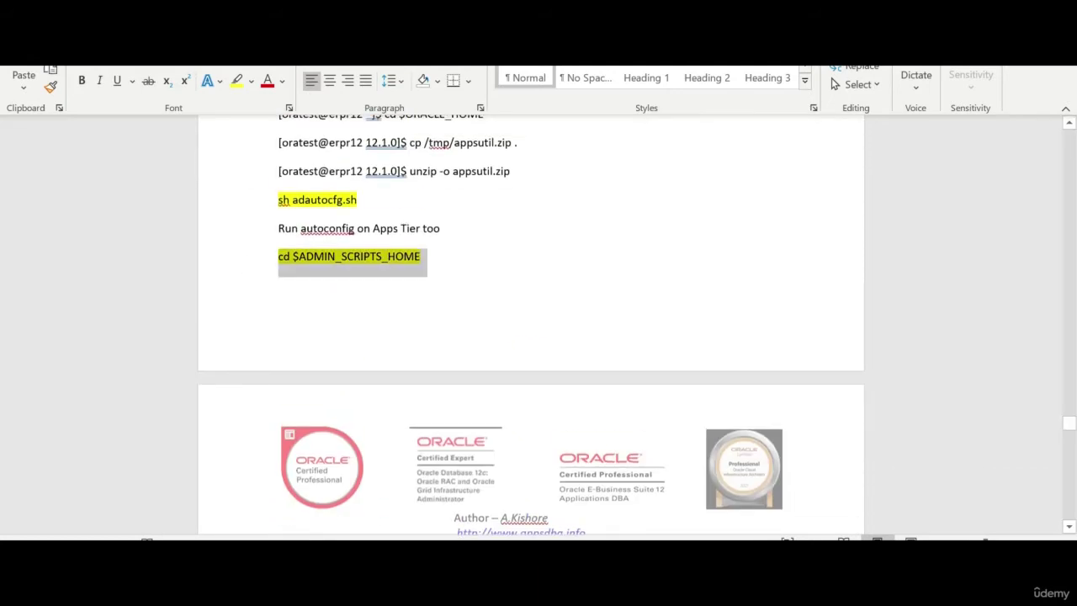
key("alt+Tab")
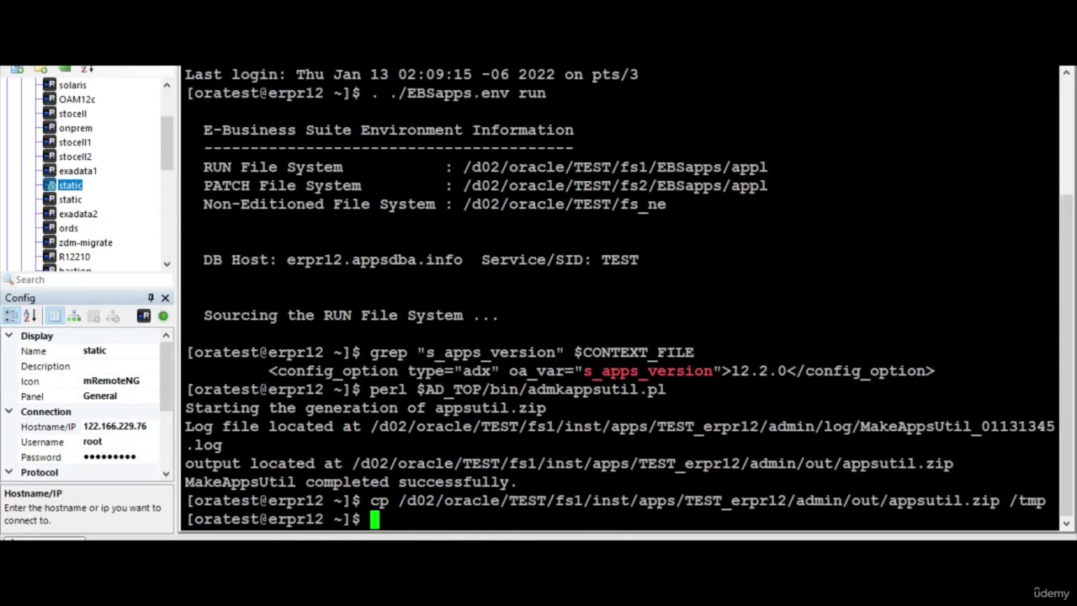
Change to the $ADMIN_SCRIPTS_HOME directory on the apps tier
type("cd")
key("Return")
type(". .")
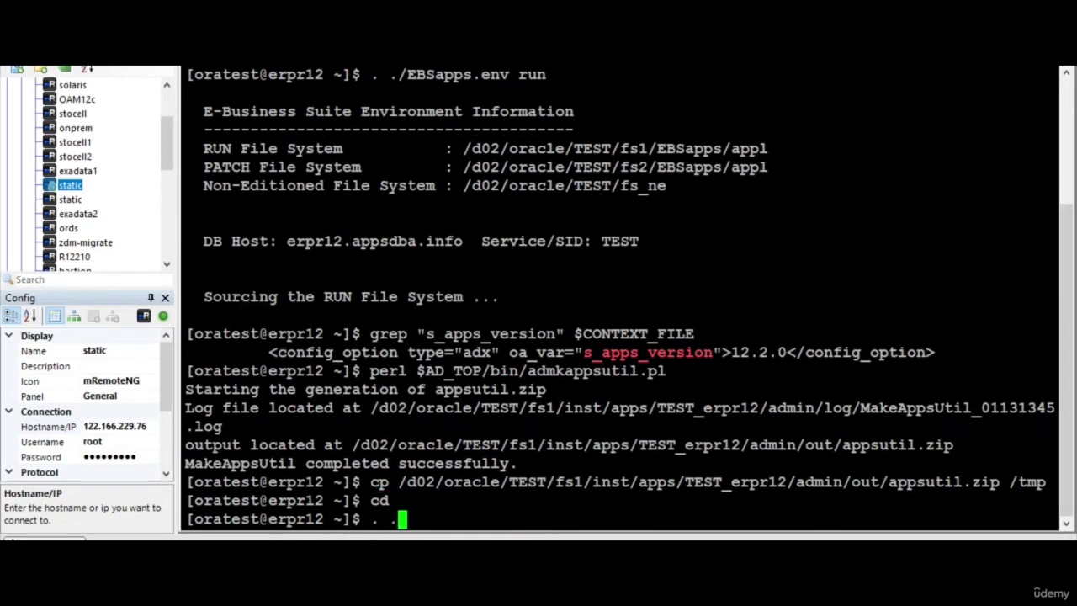
type("/EBSapps.env")
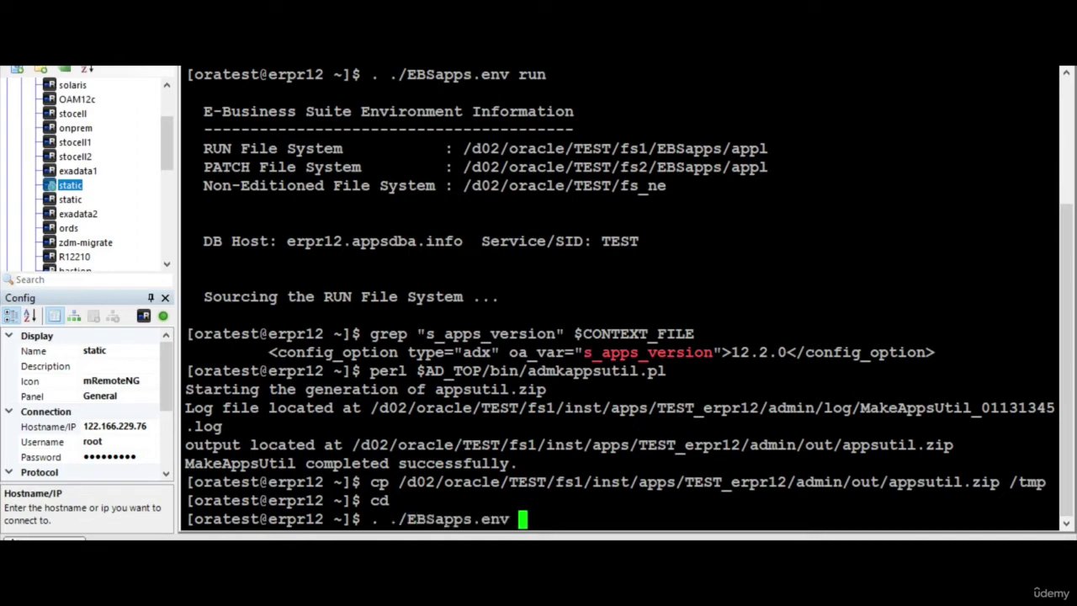
key("ctrl+c")
type("cd $ADMIN_SCRIPTS_HOME")
key("Return")
Run sh adautocfg.sh with the APPS password and select the 12.2.10 s_apps_version result line
type("apps")
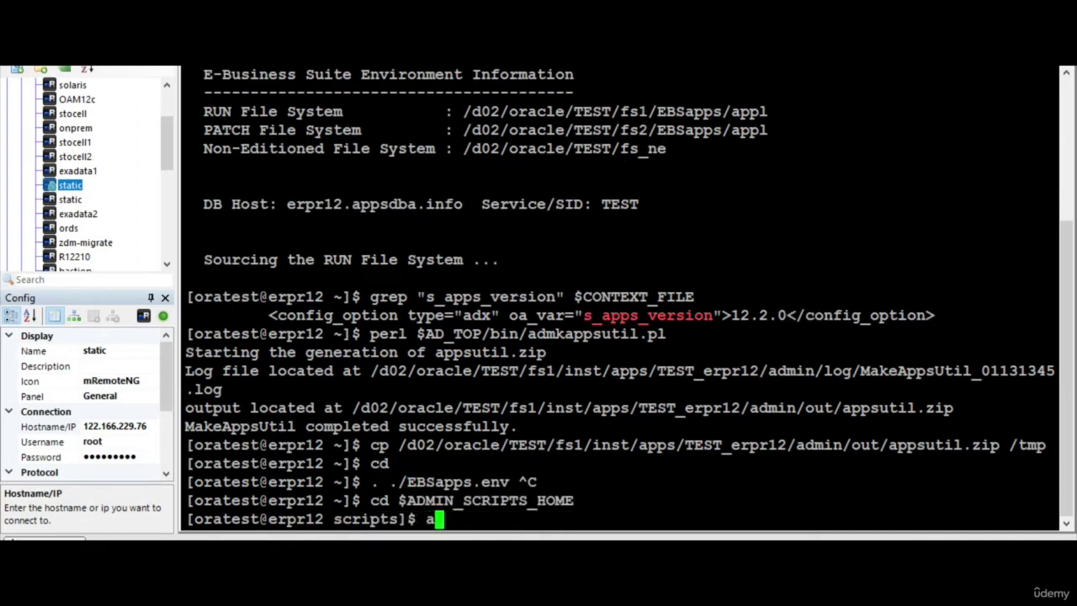
key("BackSpace")
key("BackSpace")
key("BackSpace")
key("BackSpace")
type("sh adau")
key("Tab")
key("Return")
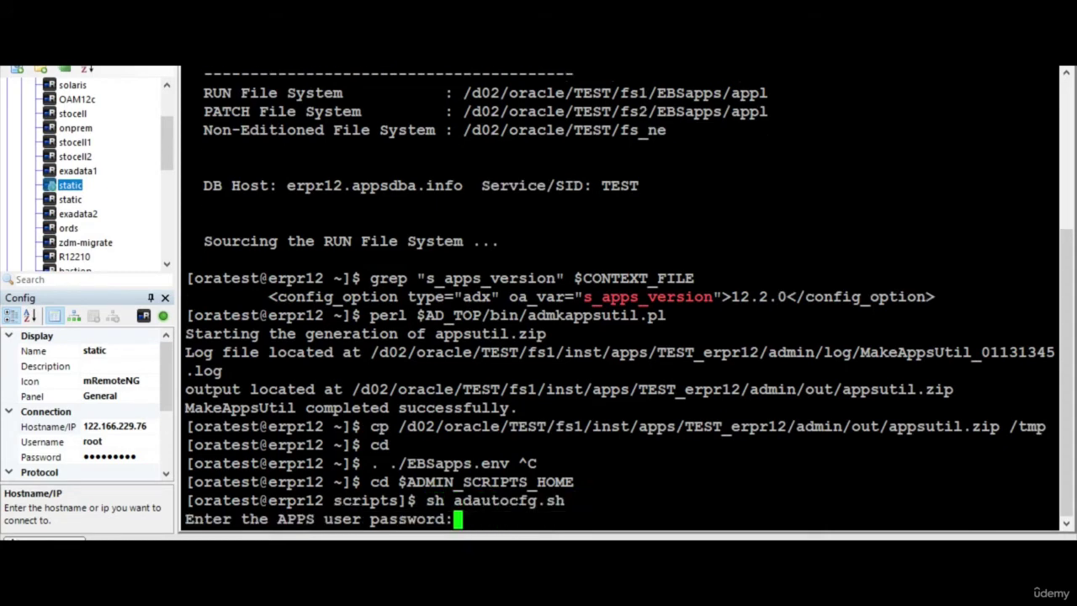
key("Return")
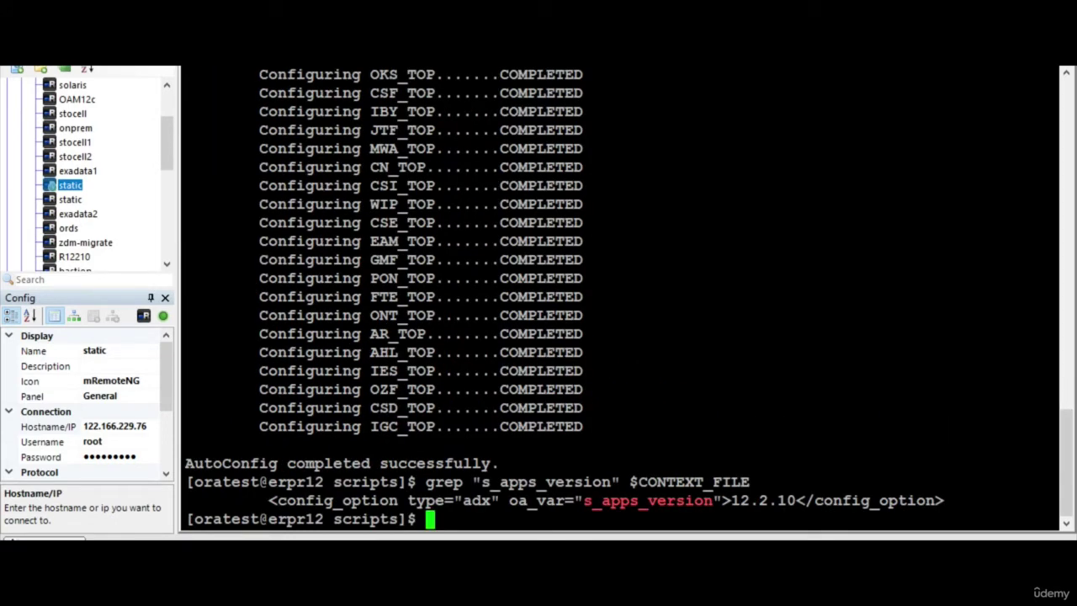
left_click_drag(267, 500, 777, 500)
left_click_drag(907, 499, 944, 500)
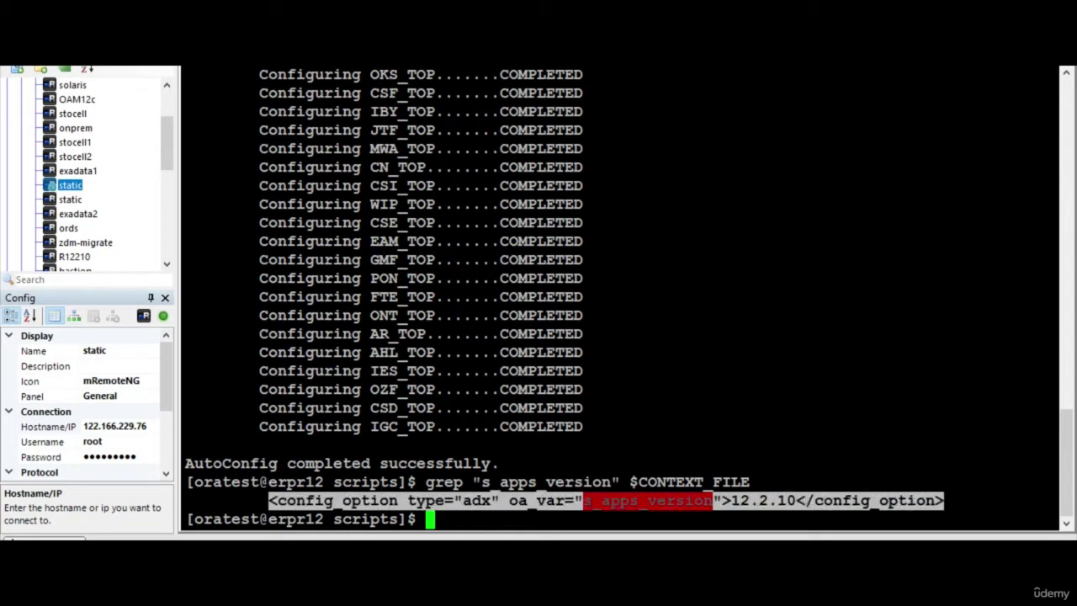
Paste the 12.2.10 config_option output under the grep line and remove the blank line
key("alt+Tab")
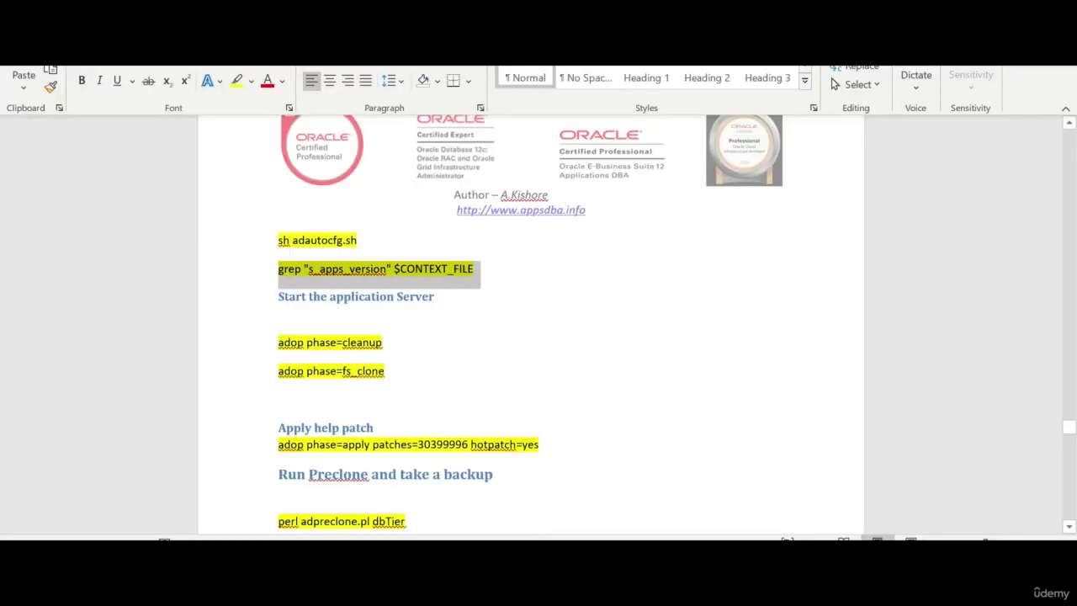
left_click(527, 278)
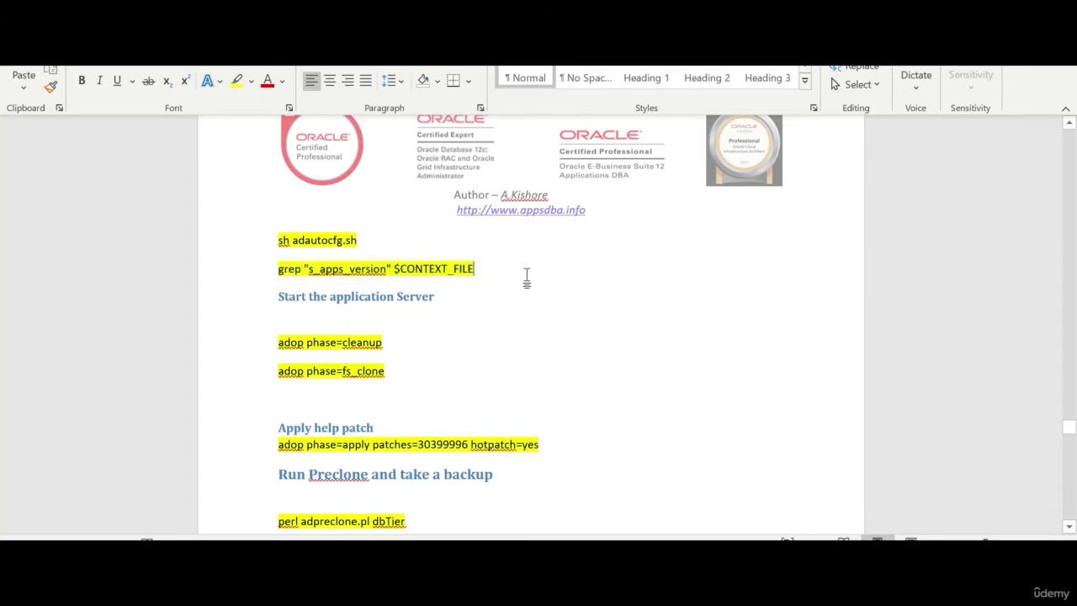
key("Return")
key("Return")
key("ctrl+v")
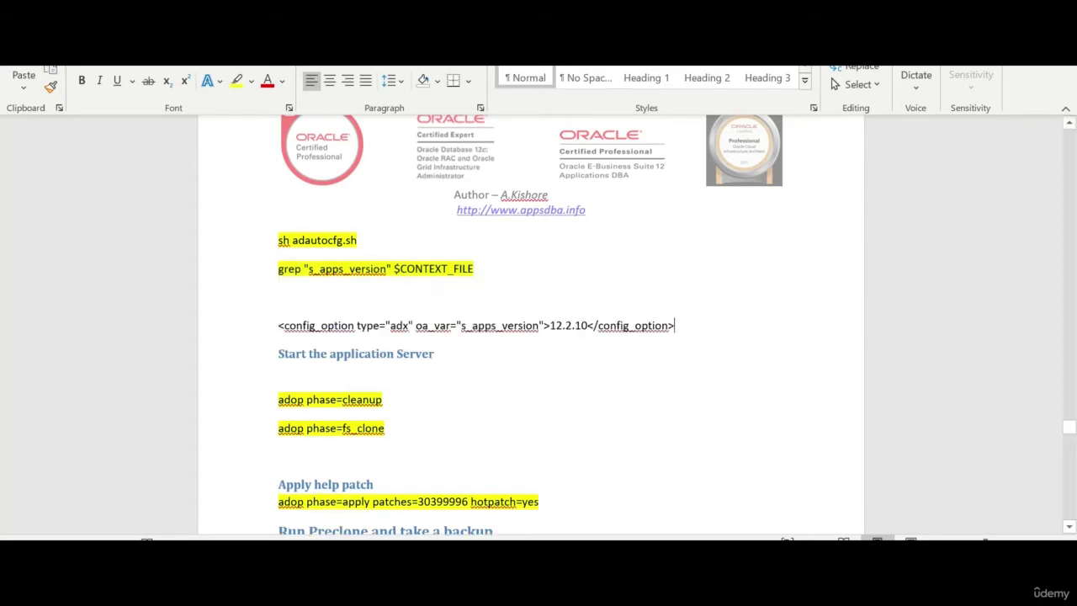
left_click(325, 308)
key("BackSpace")
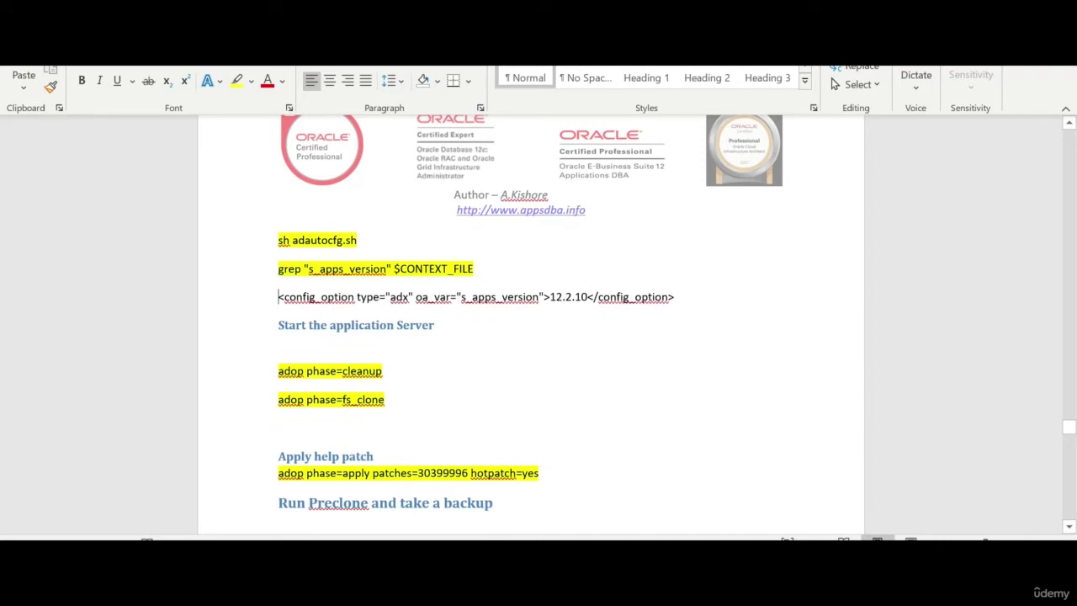
Add a yellow-highlighted cd $ADMIN_SCRIPTS_HOME line under Start the application Server and paste it into the terminal
left_click(318, 344)
type("cd")
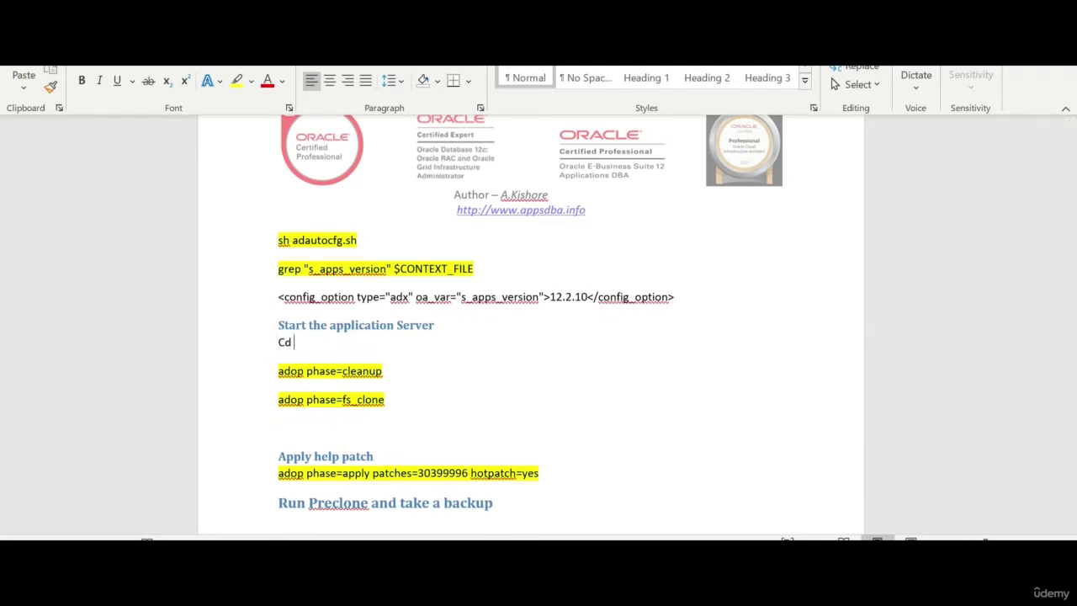
key("BackSpace")
key("BackSpace")
key("BackSpace")
type("cd $ADMIN_SCRIPTS_HOME")
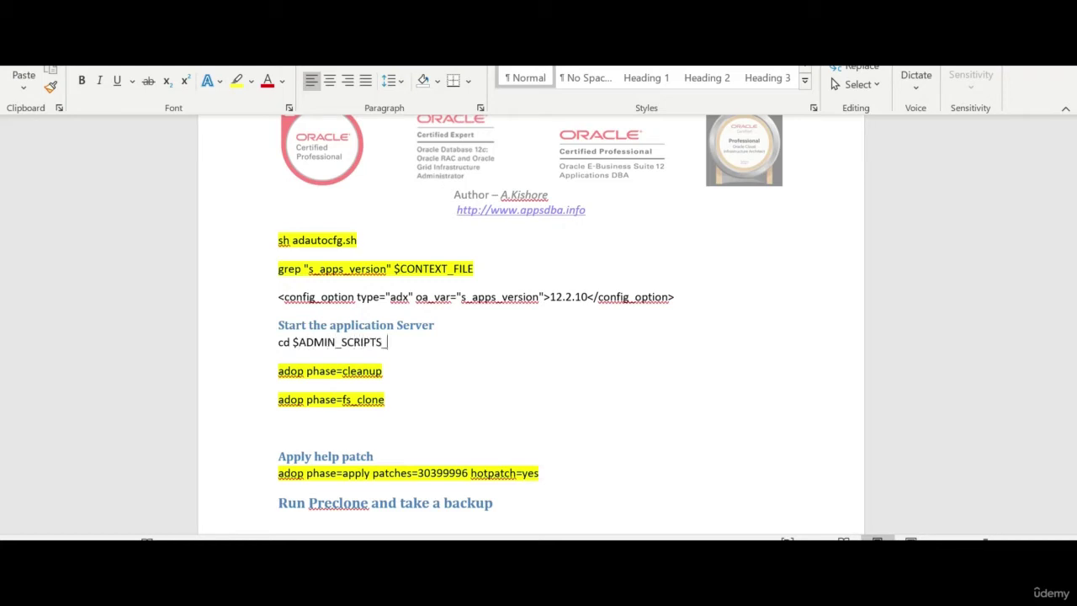
left_click(258, 354)
left_click(237, 81)
left_click(249, 356)
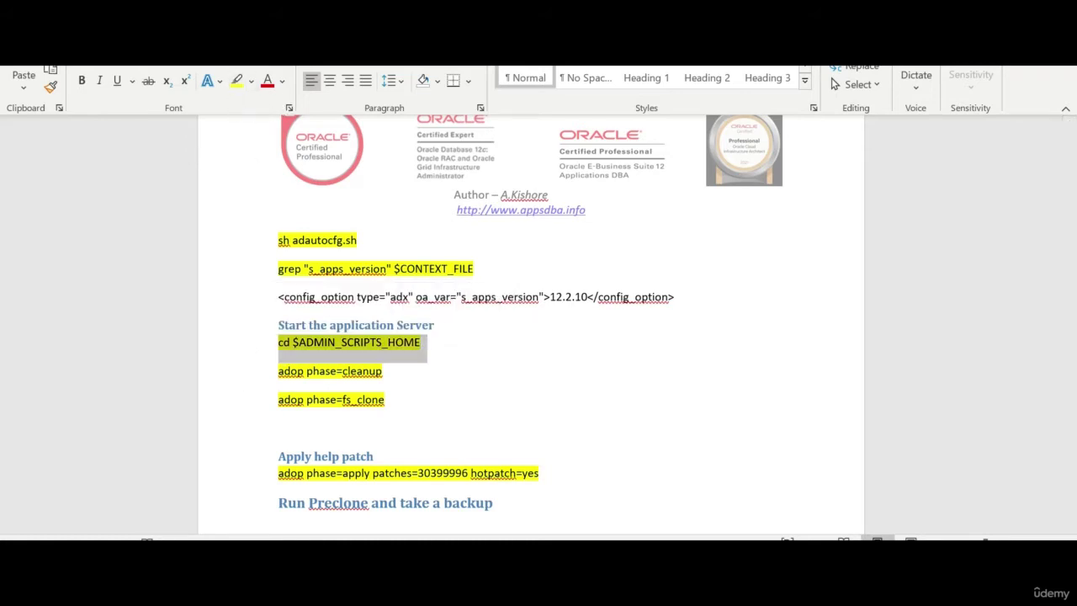
key("alt+Tab")
key("shift+Insert")
Run the cd and enter sh adstrtal.sh with the apps credentials
key("Return")
type("sh")
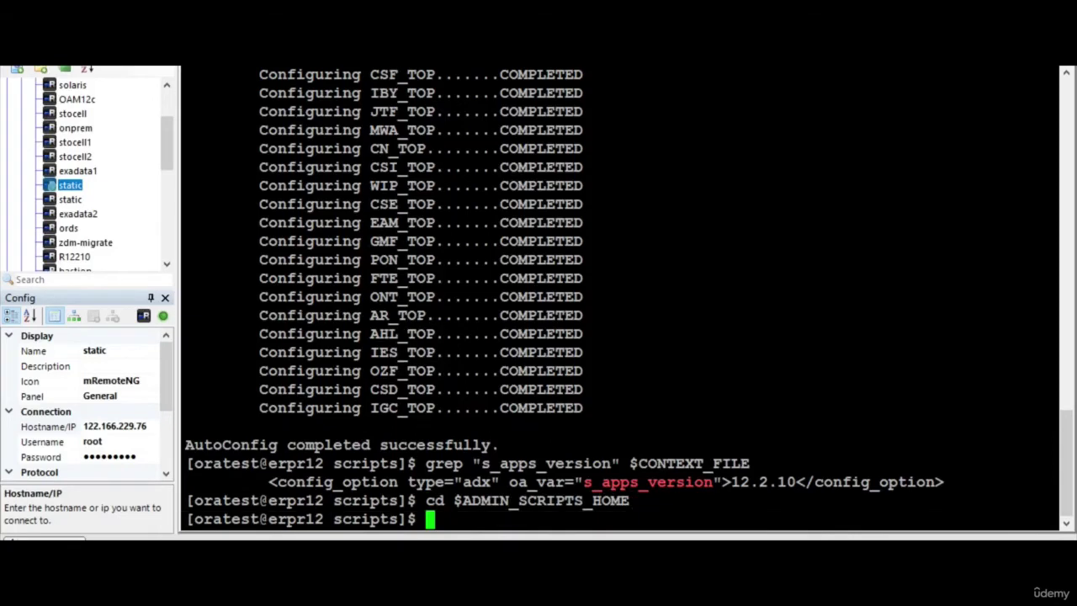
type(" adst")
key("BackSpace")
key("BackSpace")
key("BackSpace")
key("BackSpace")
key("BackSpace")
type("adstr")
key("Tab")
type("apps/apps")
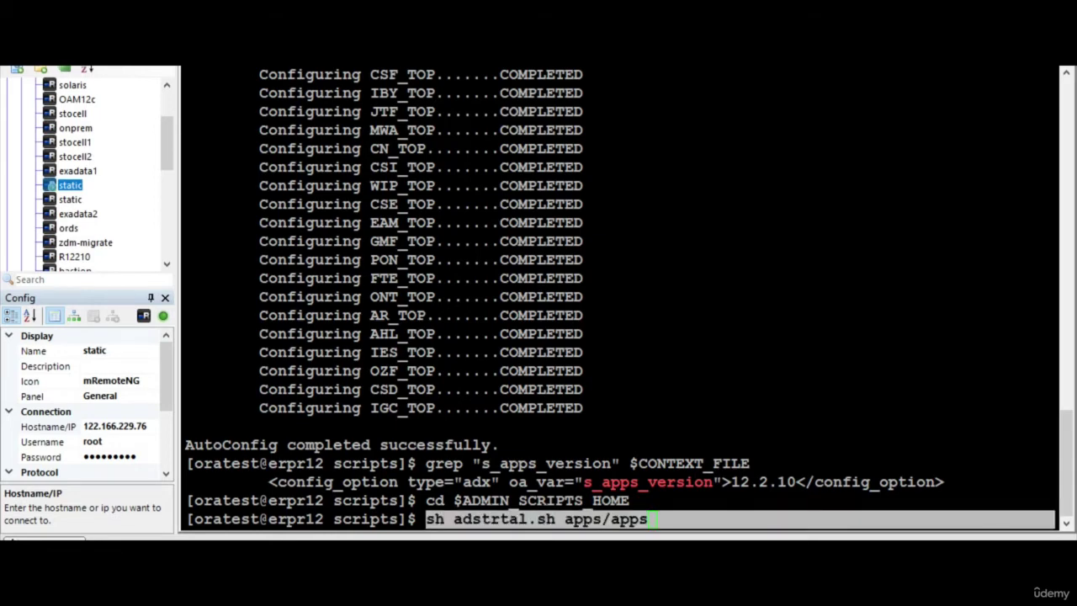
Paste the adstrtal.sh start command below the cd line in Word and highlight it yellow
key("alt+Tab")
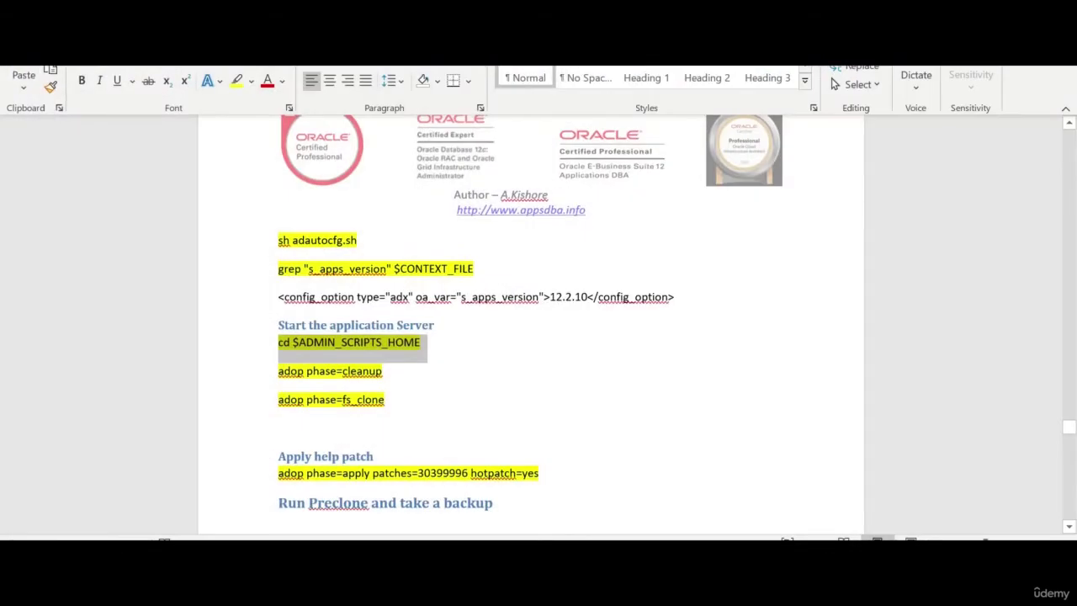
left_click(421, 341)
key("Return")
key("ctrl+v")
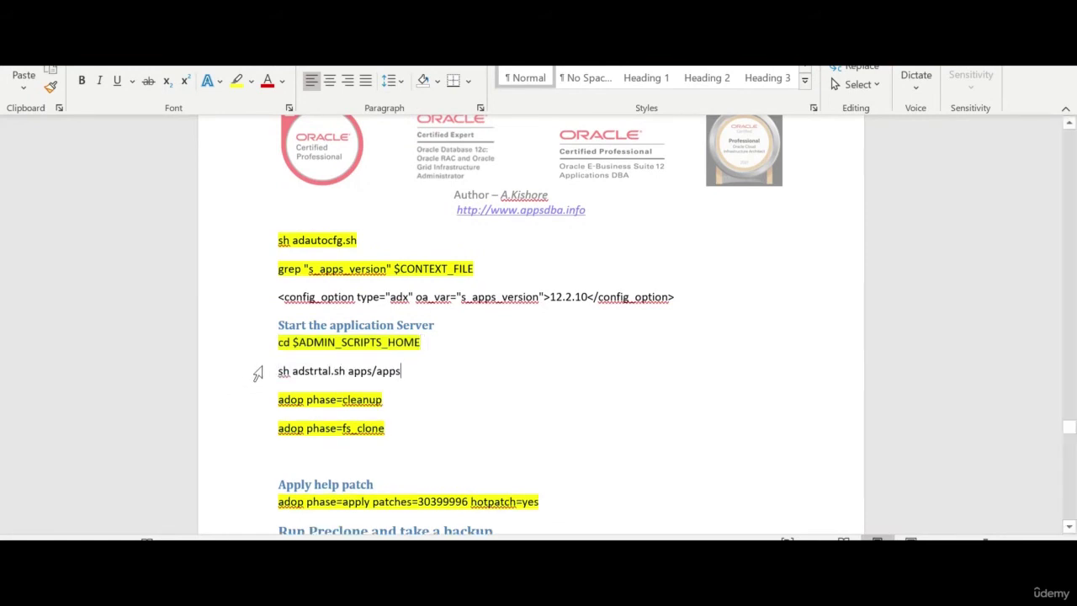
left_click(257, 372)
left_click(237, 81)
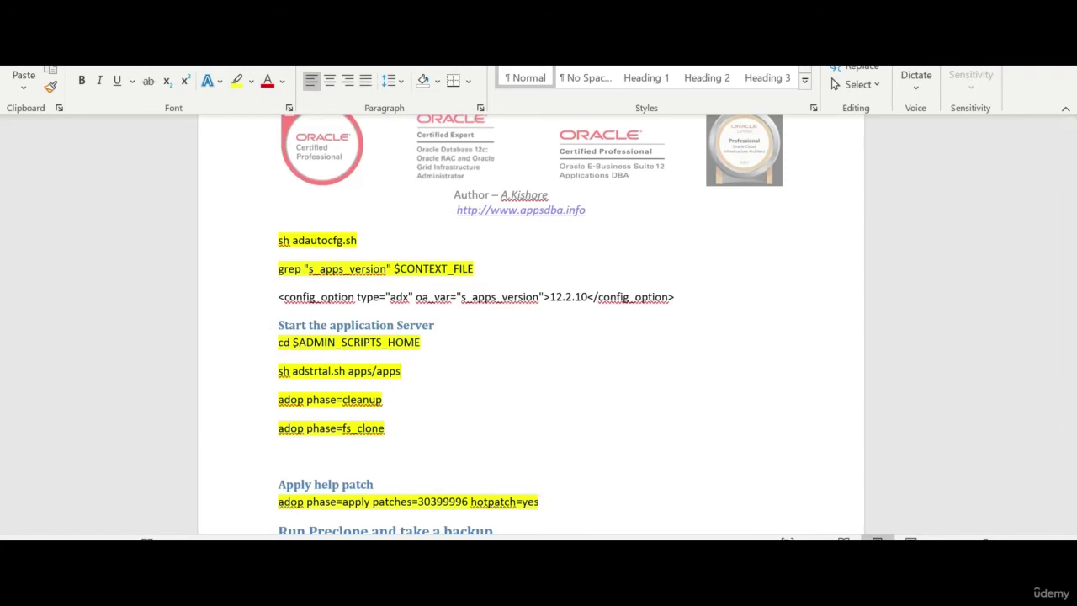
key("alt+Tab")
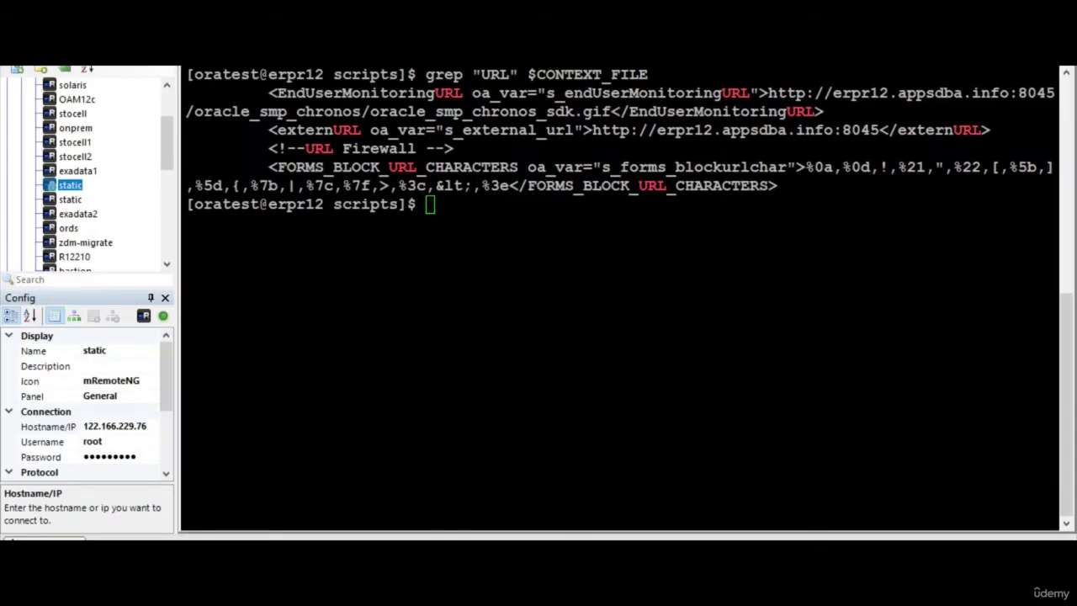
left_click_drag(767, 93, 1054, 92)
key("ctrl+c")
key("alt+Tab")
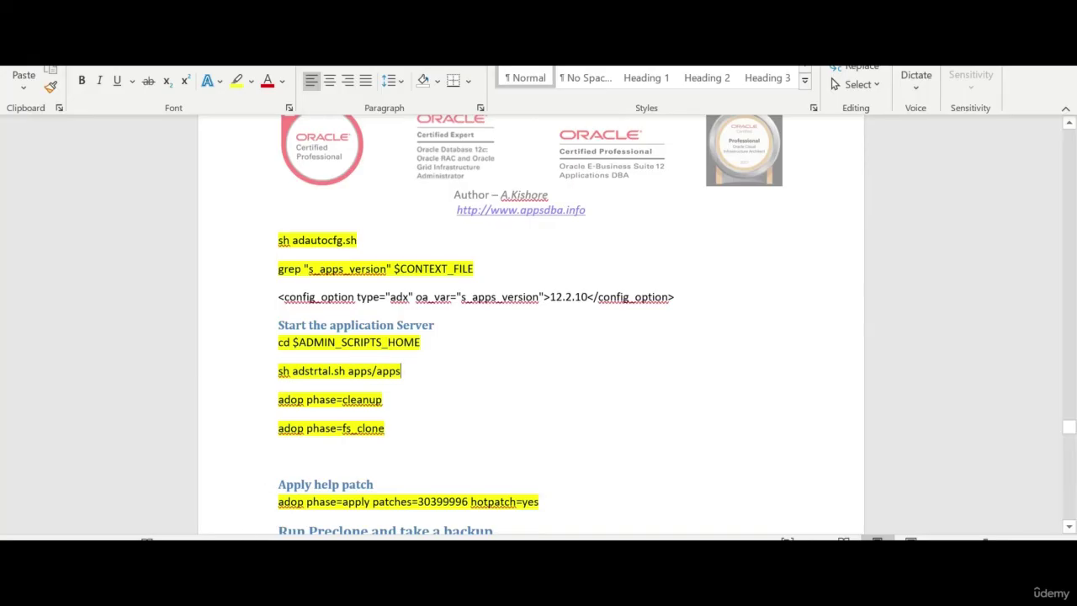
key("Return")
key("Return")
key("ctrl+v")
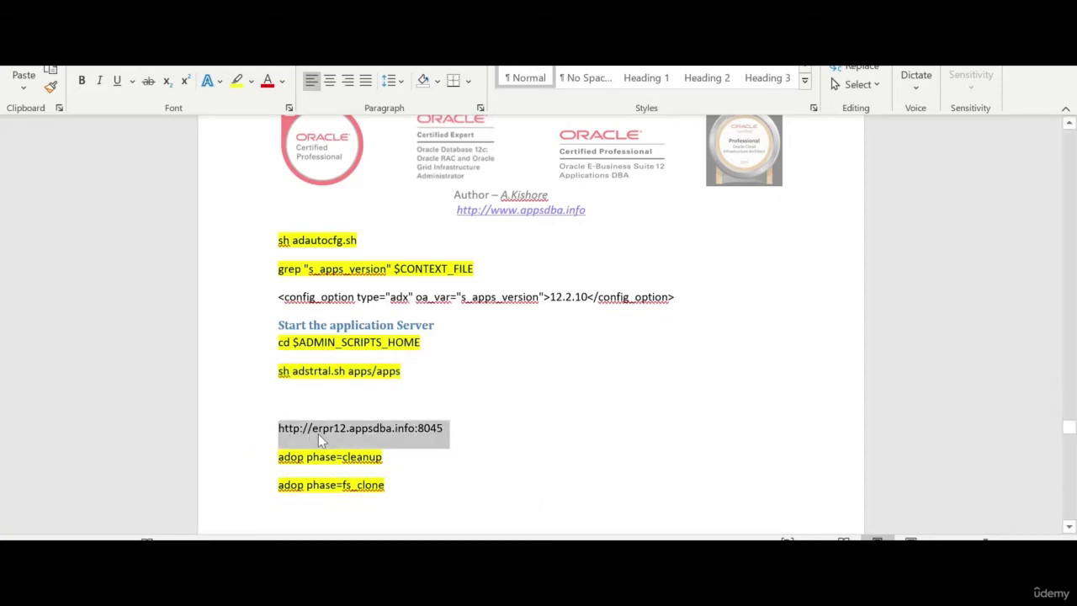
key("super")
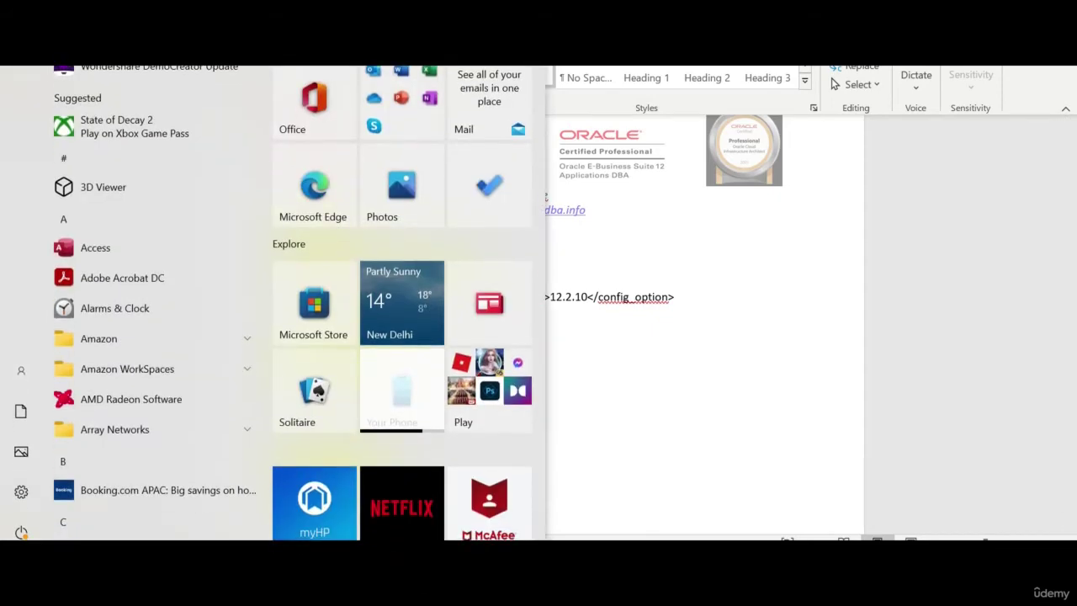
Search 'ie' in the Start menu and launch Internet Explorer
type("ie")
left_click(150, 103)
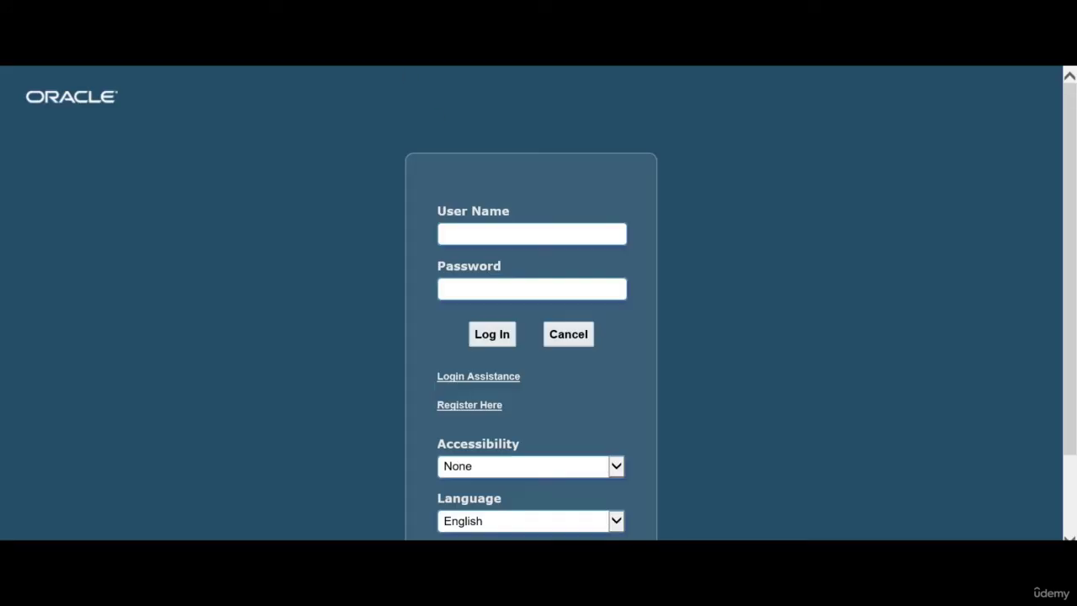
Log in to E-Business Suite as sysadmin with the account password
type("sysadmin")
double_click(465, 232)
key("ctrl+c")
key("Tab")
key("ctrl+v")
left_click(490, 337)
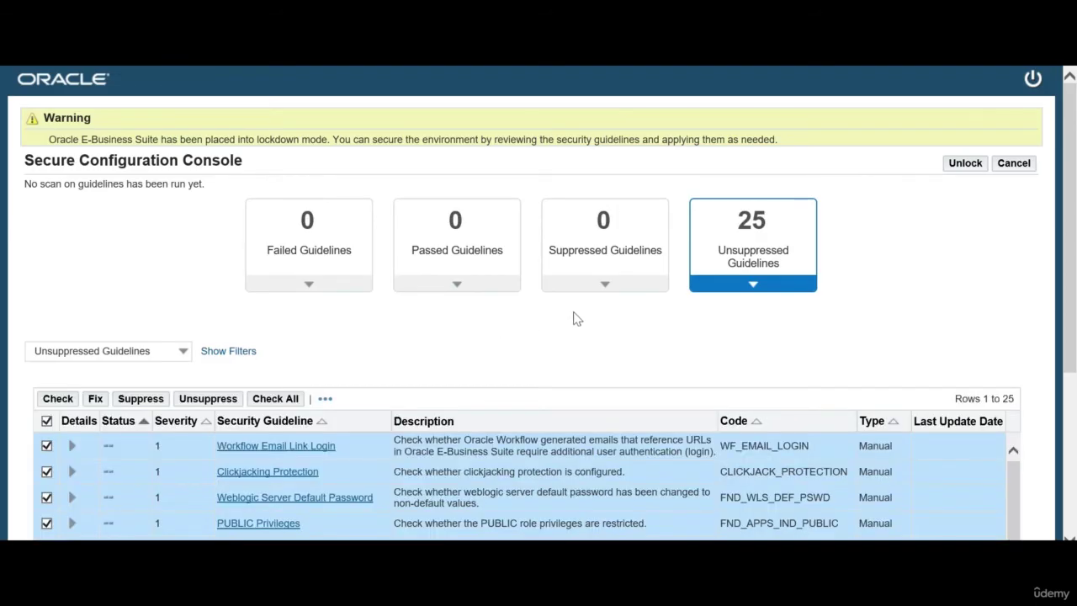
Unlock the Secure Configuration Console and choose 'I am finished making changes to the security configurations'
scroll(395, 328, "down", 5)
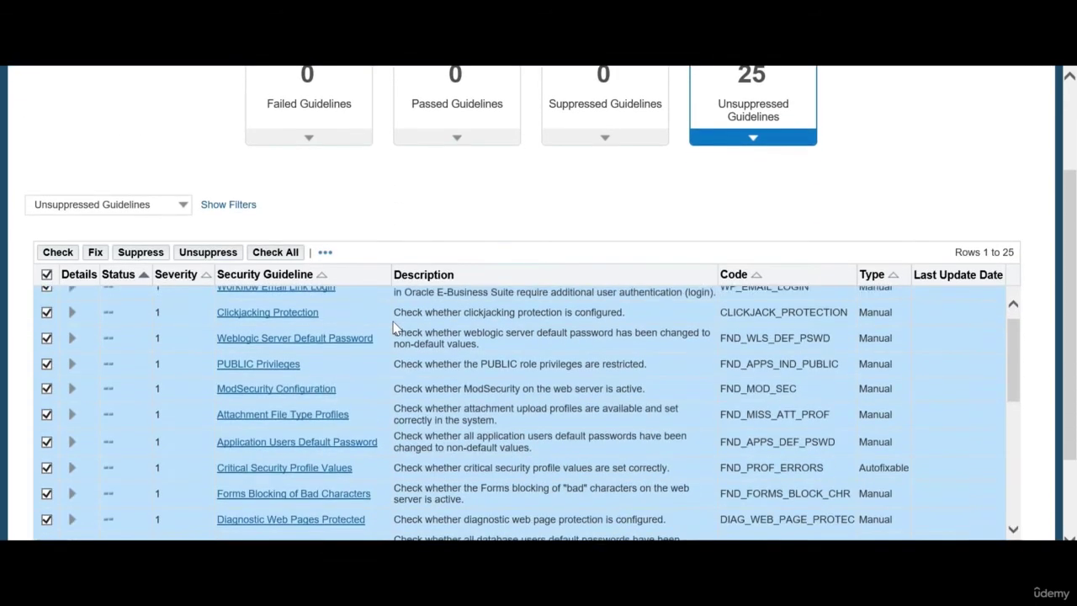
scroll(395, 328, "down", 5)
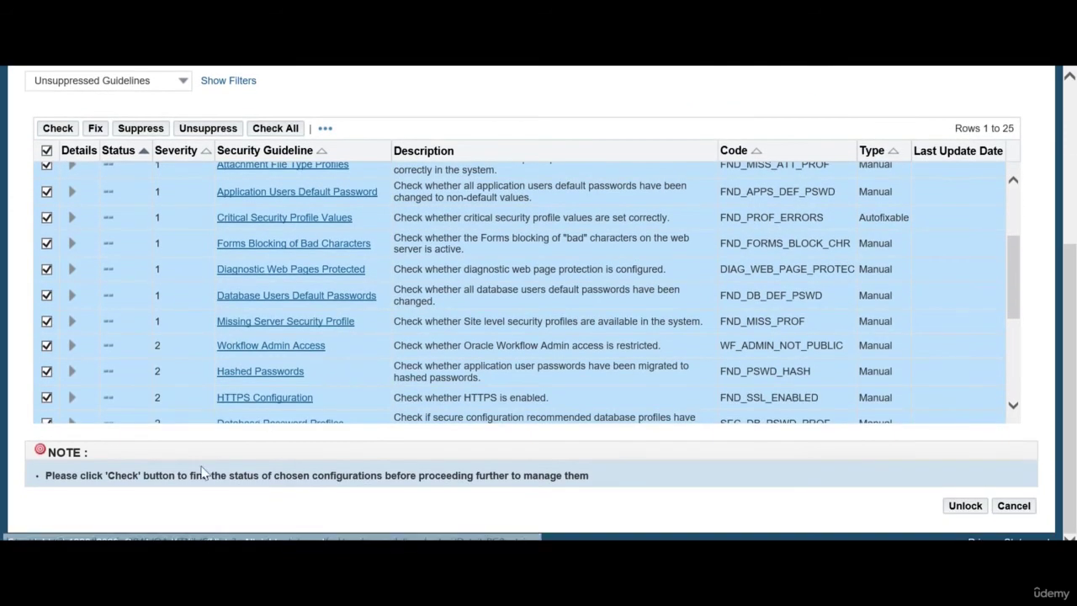
scroll(925, 252, "down", 1)
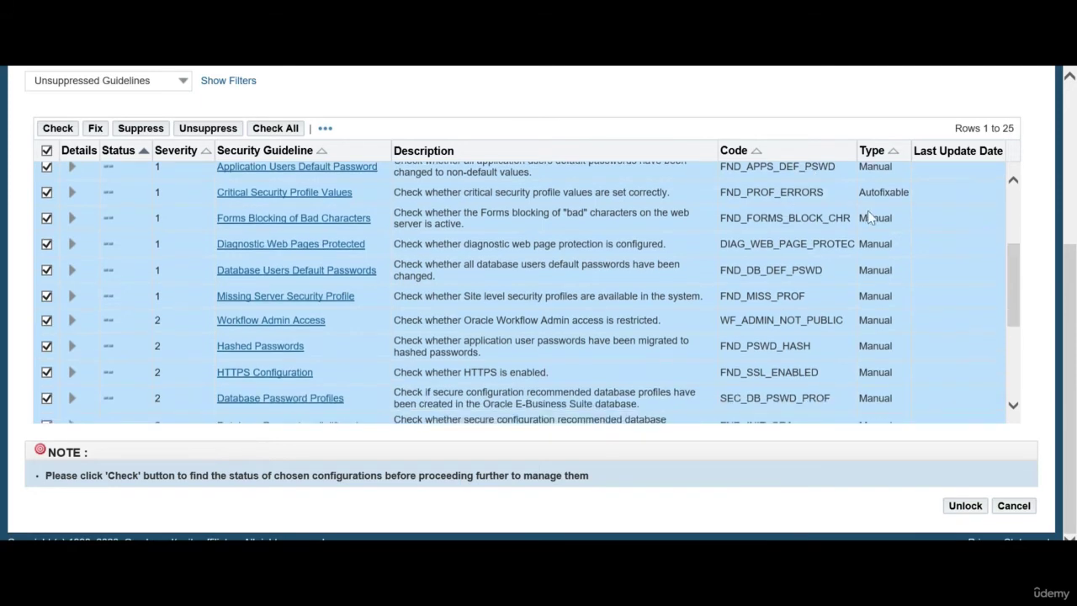
left_click(963, 508)
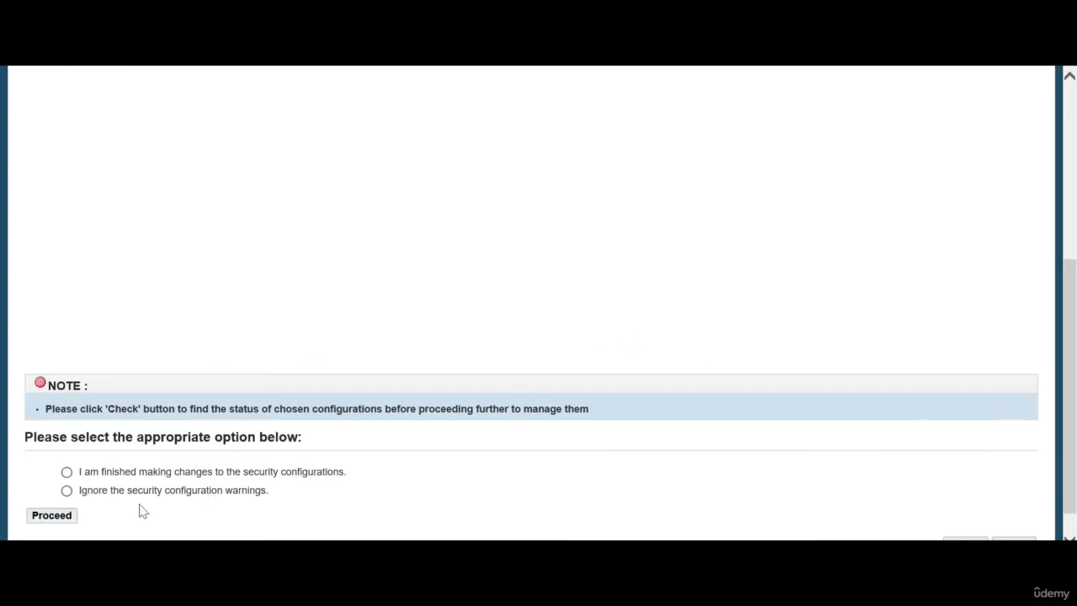
left_click(67, 472)
Proceed past the lockdown confirmation and log back in as sysadmin
left_click(64, 515)
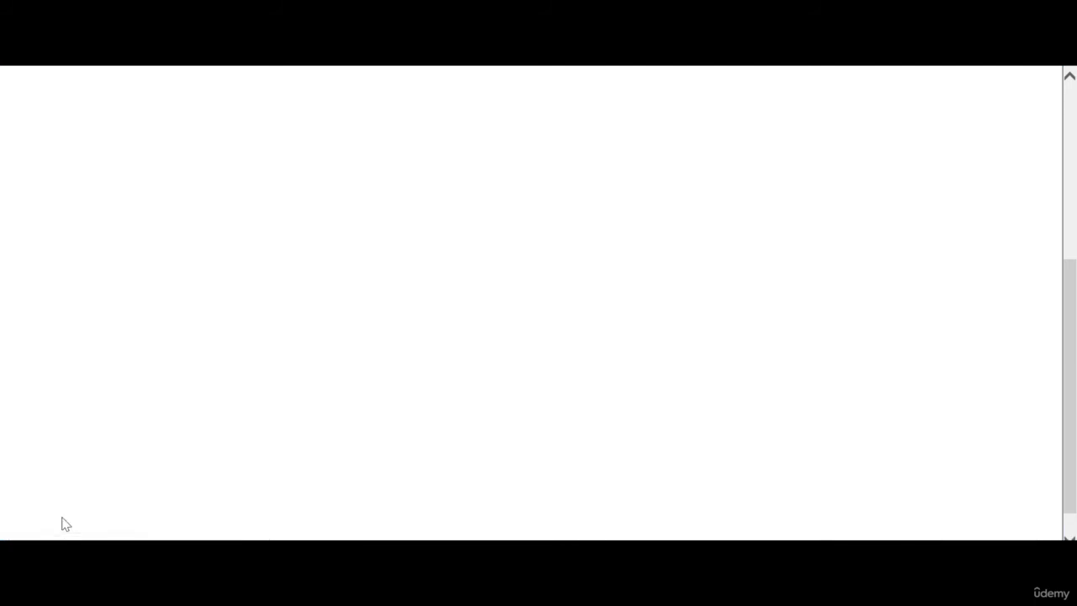
type("sysadmin")
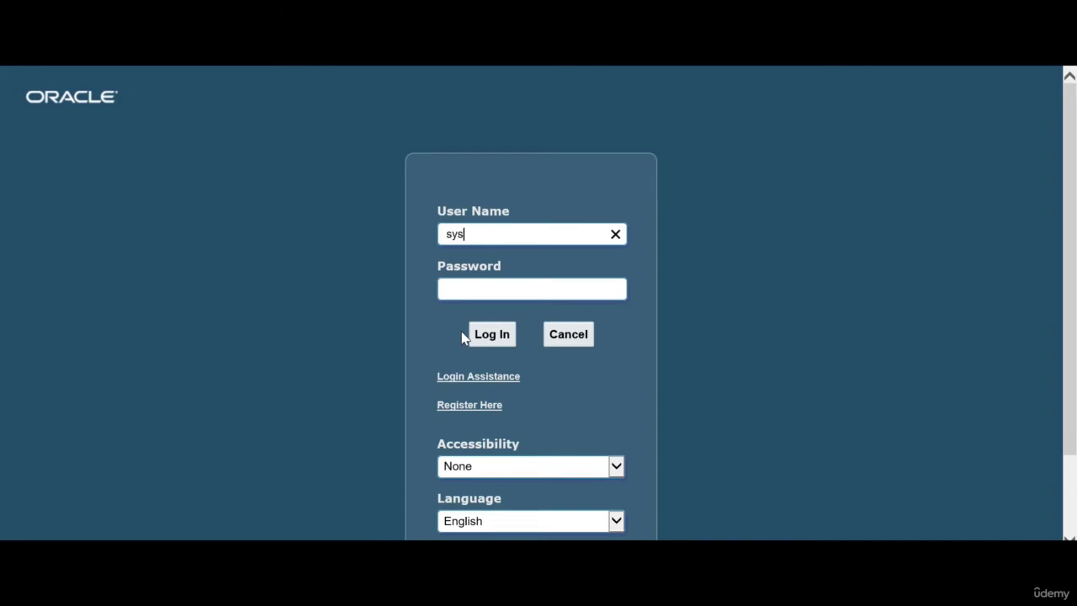
key("ctrl+a")
key("Tab")
key("ctrl+v")
key("Return")
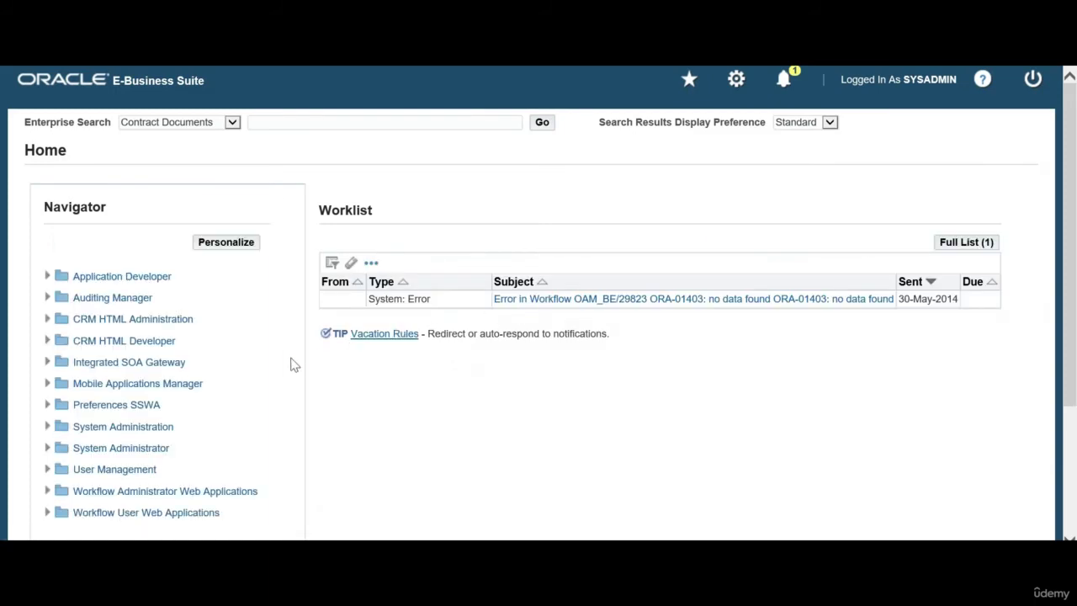
Expand System Administrator > Concurrent > Manager, open Administer, and accept the security risk
scroll(294, 365, "down", 3)
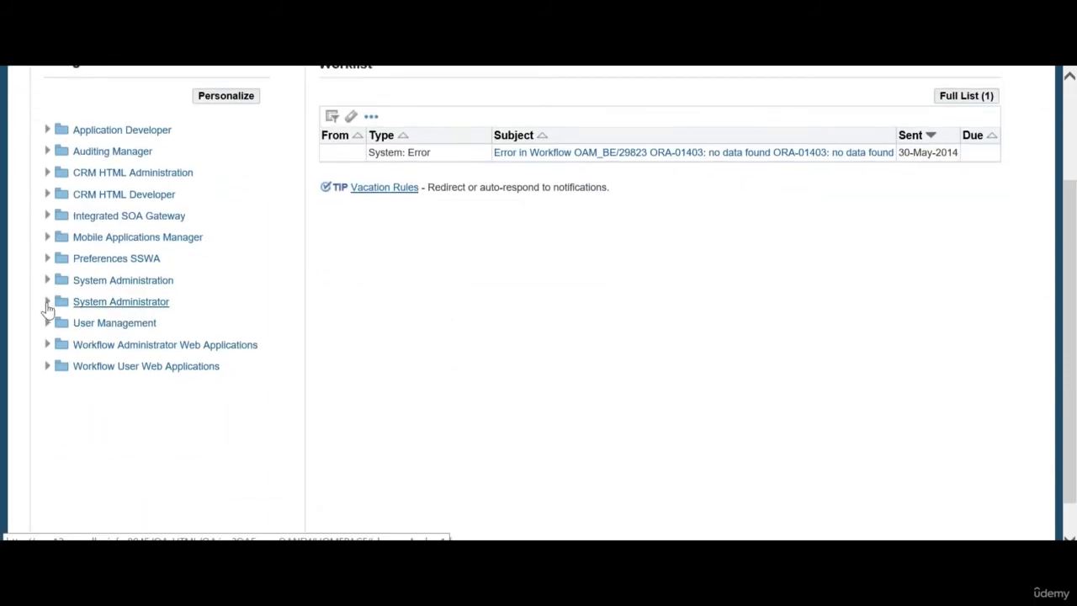
left_click(47, 302)
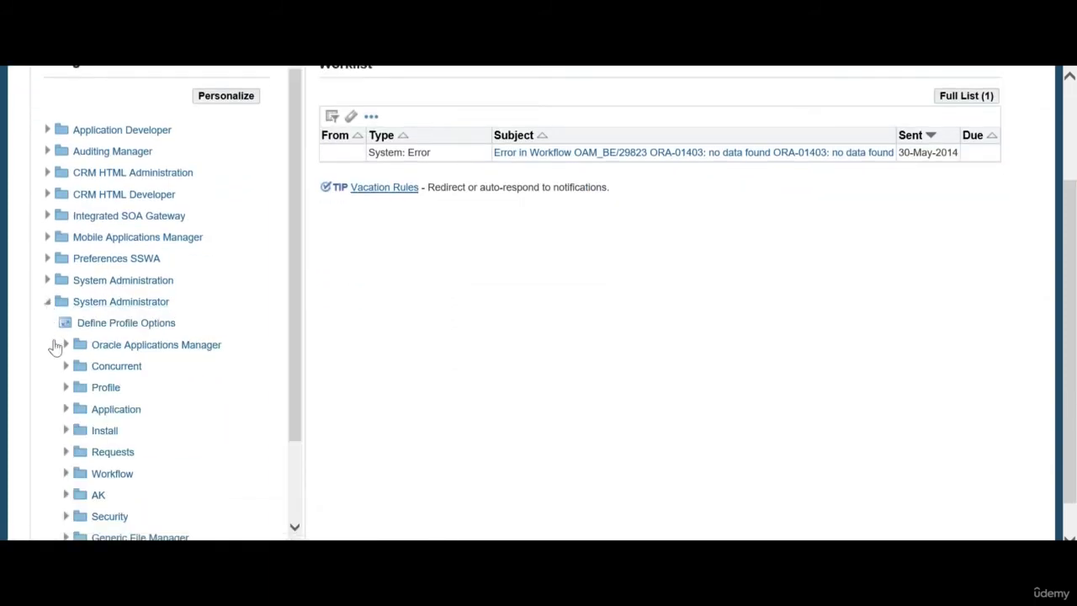
left_click(66, 366)
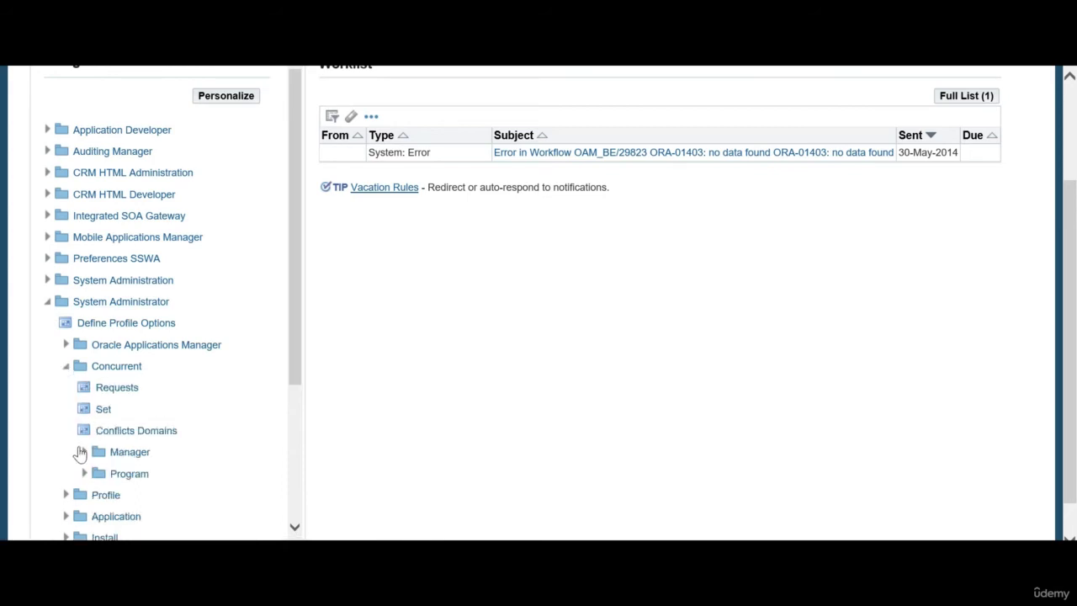
left_click(85, 453)
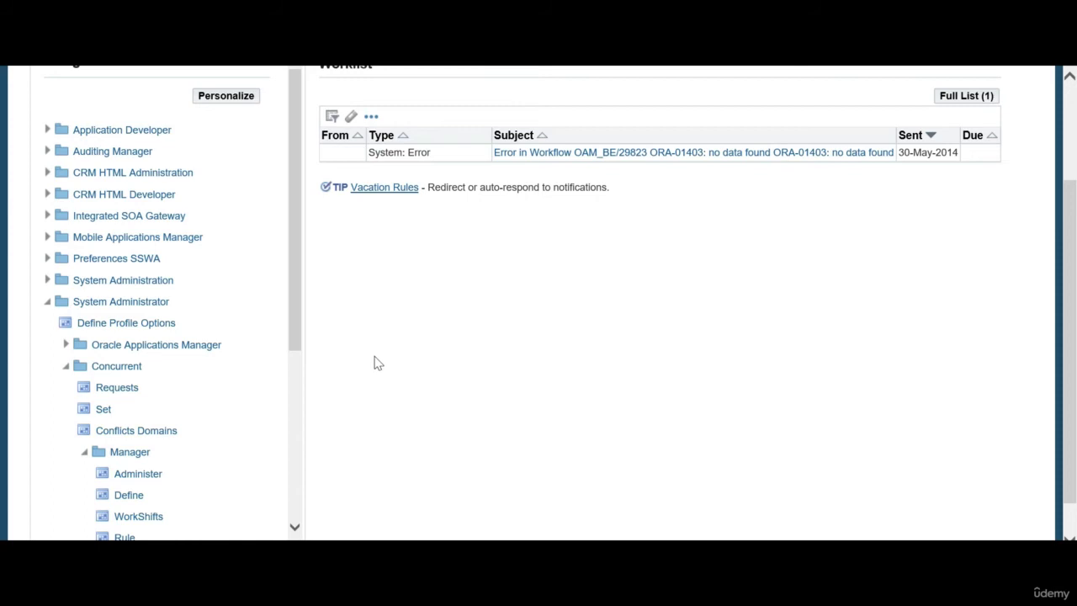
left_click(415, 363)
Accept both Java security warnings and run the forms application
left_click(623, 368)
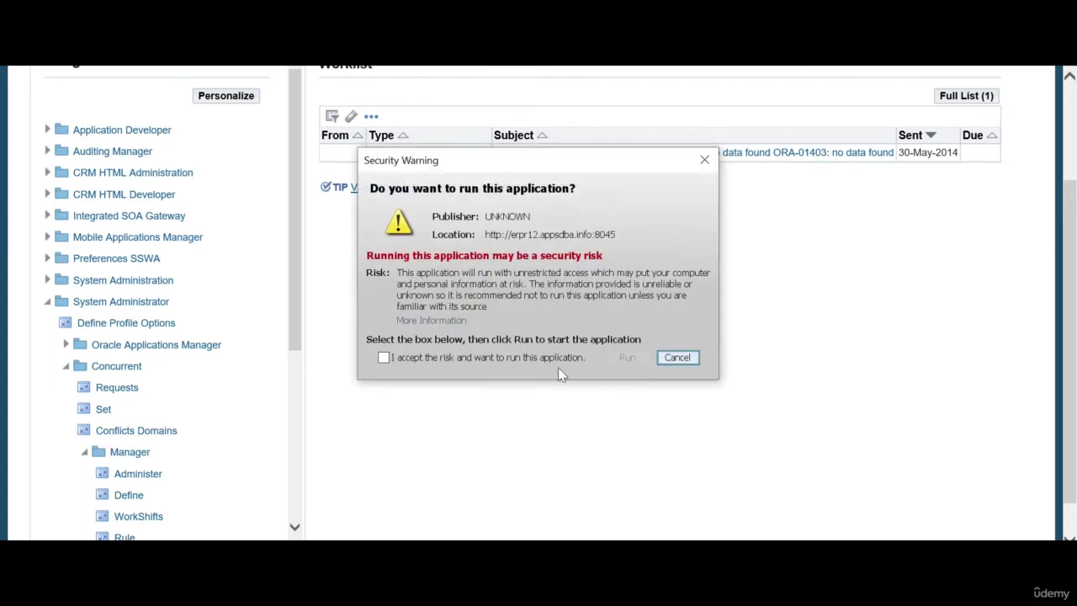
left_click(553, 357)
left_click(629, 357)
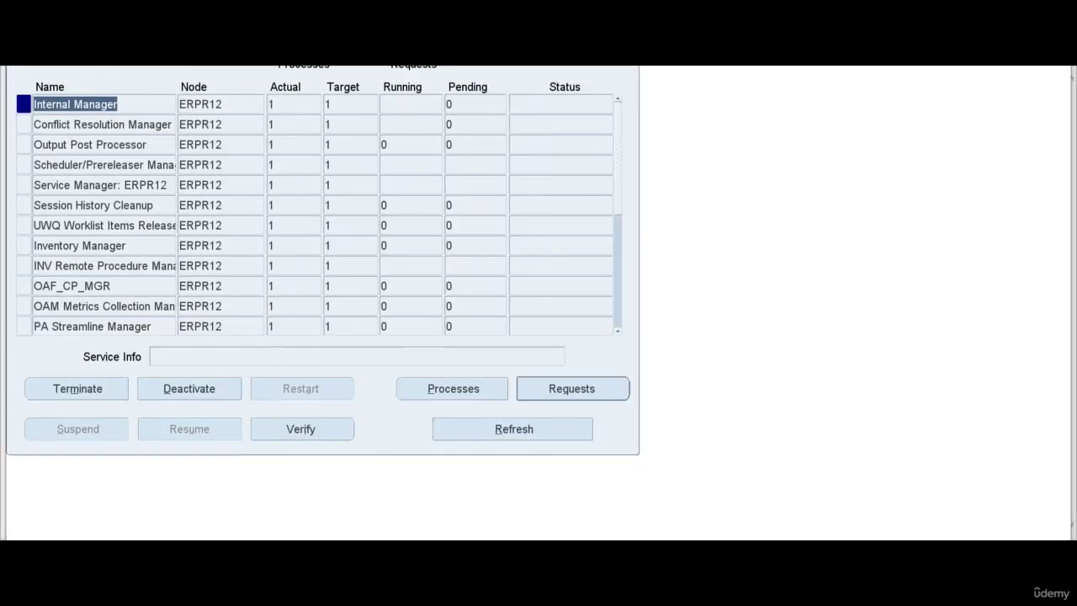
Show Help > About Oracle Applications and highlight the 12.2.10 release line
left_click(198, 57)
left_click(245, 119)
left_click_drag(441, 129, 326, 93)
left_click_drag(237, 320, 654, 335)
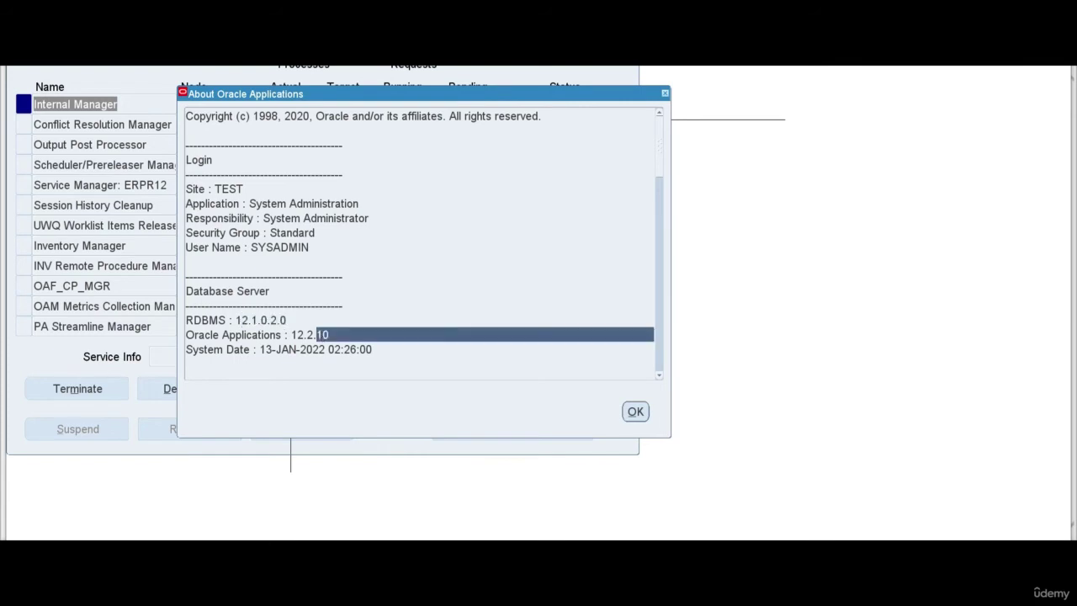
left_click(186, 262)
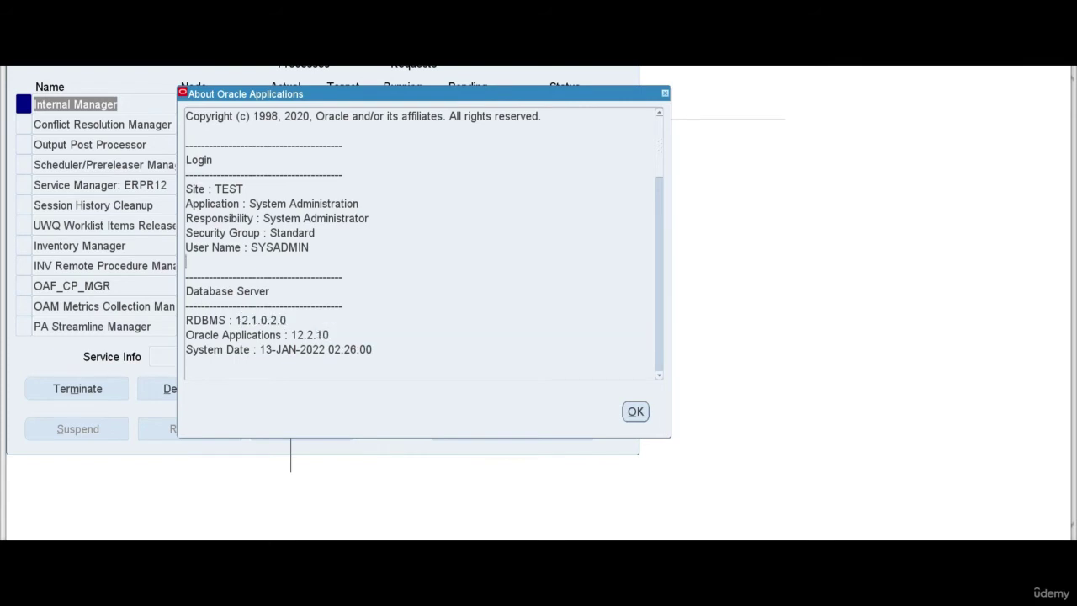
Launch Snagit 11, decline its update, and capture the Oracle About dialog region
key("super")
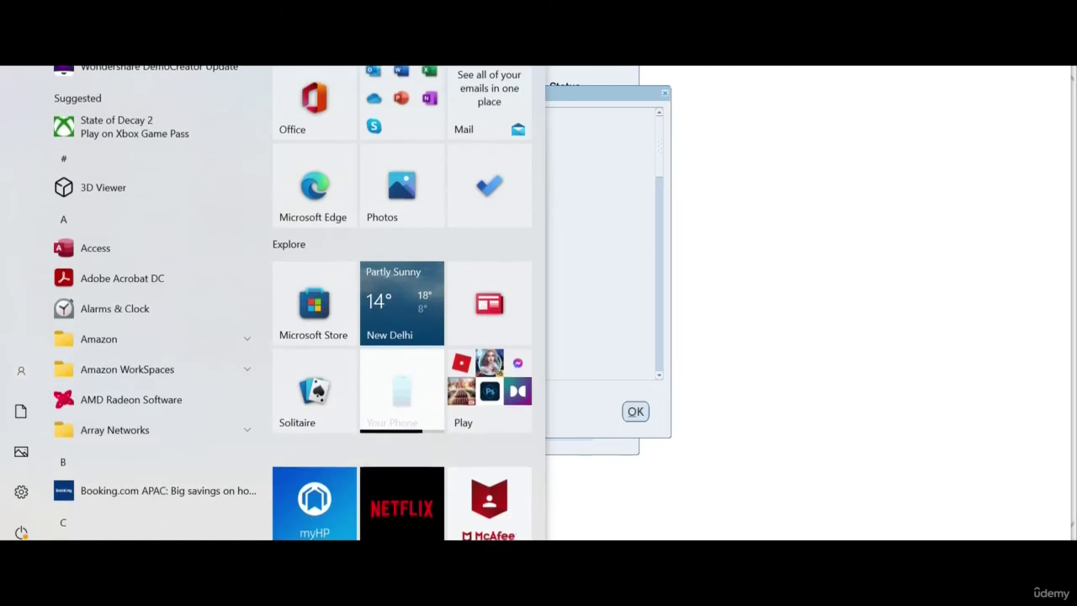
type("sna")
left_click(196, 93)
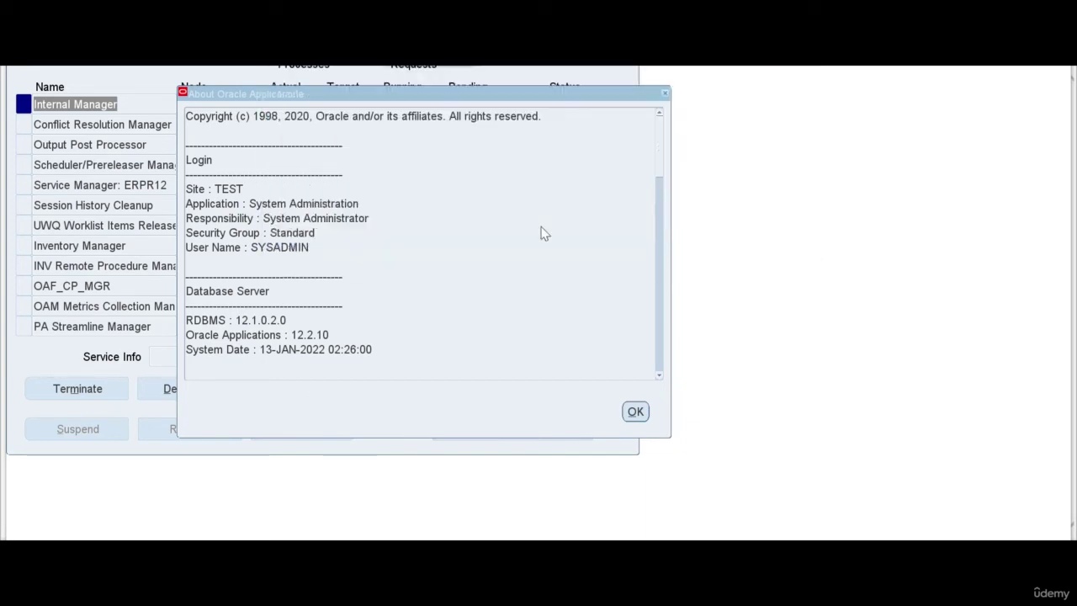
left_click(611, 386)
key("Print")
key("Print")
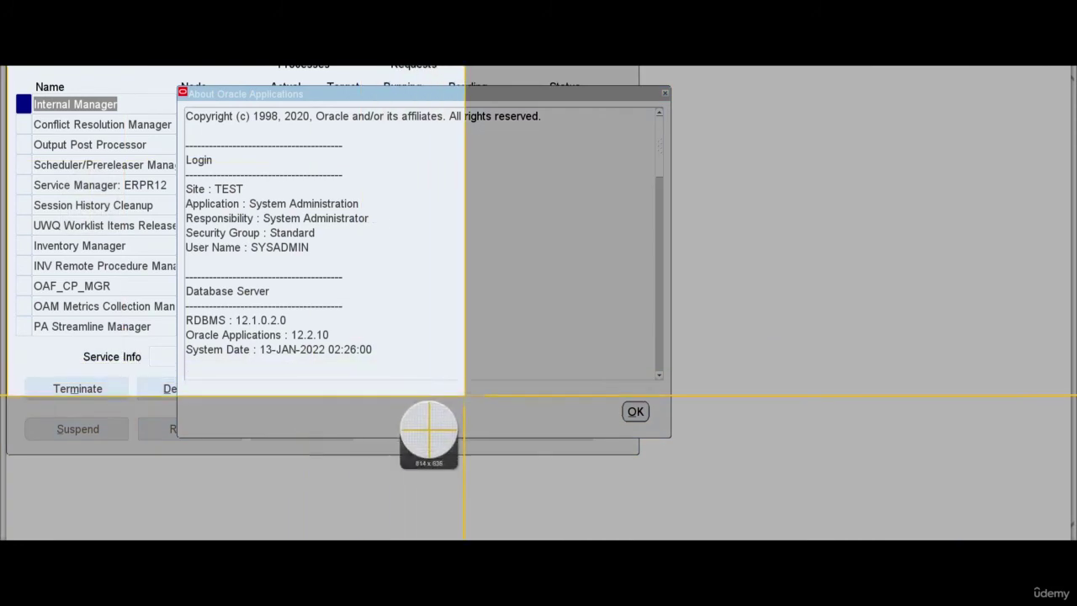
left_click_drag(674, 465, 678, 468)
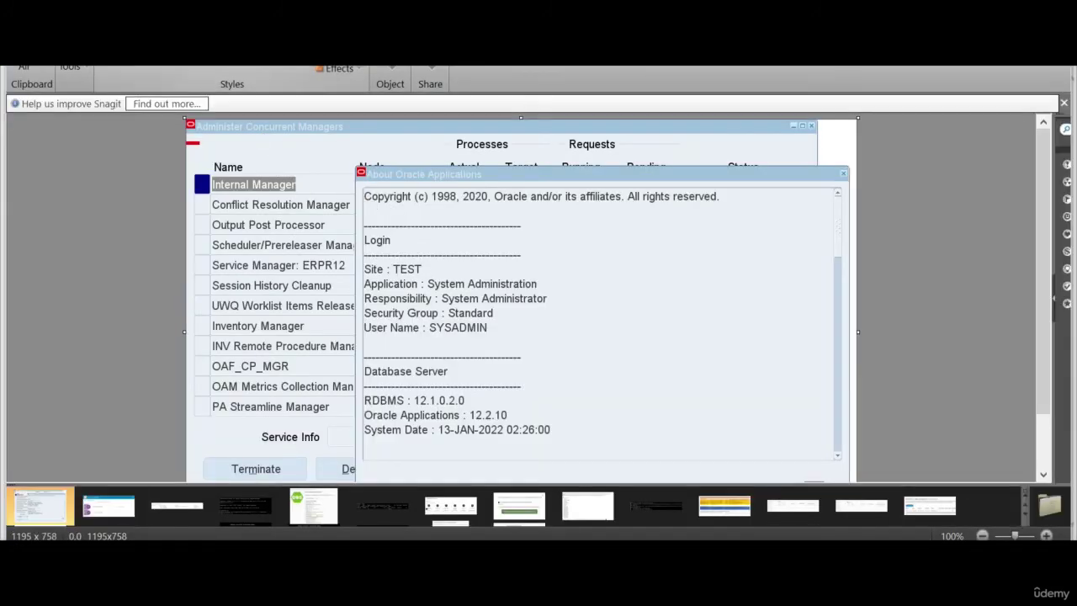
Draw a Snagit callout and position it beside the version details
mouse_move(577, 349)
left_mouse_down()
mouse_move(564, 449)
mouse_move(613, 436)
left_mouse_up()
left_click_drag(533, 385, 480, 343)
left_click(478, 351)
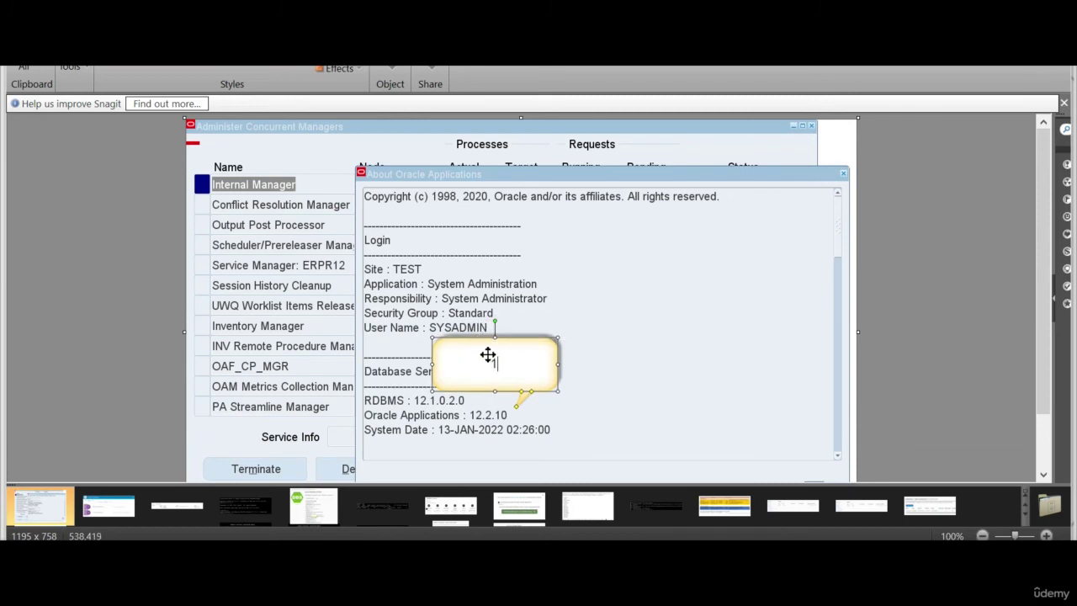
Type '12.2.10 with 12c database' into the callout, then return to Word
type("13")
key("BackSpace")
type("2.1")
key("BackSpace")
type("2.10")
key("BackSpace")
key("BackSpace")
type("2")
key("BackSpace")
type("10 with 12c database")
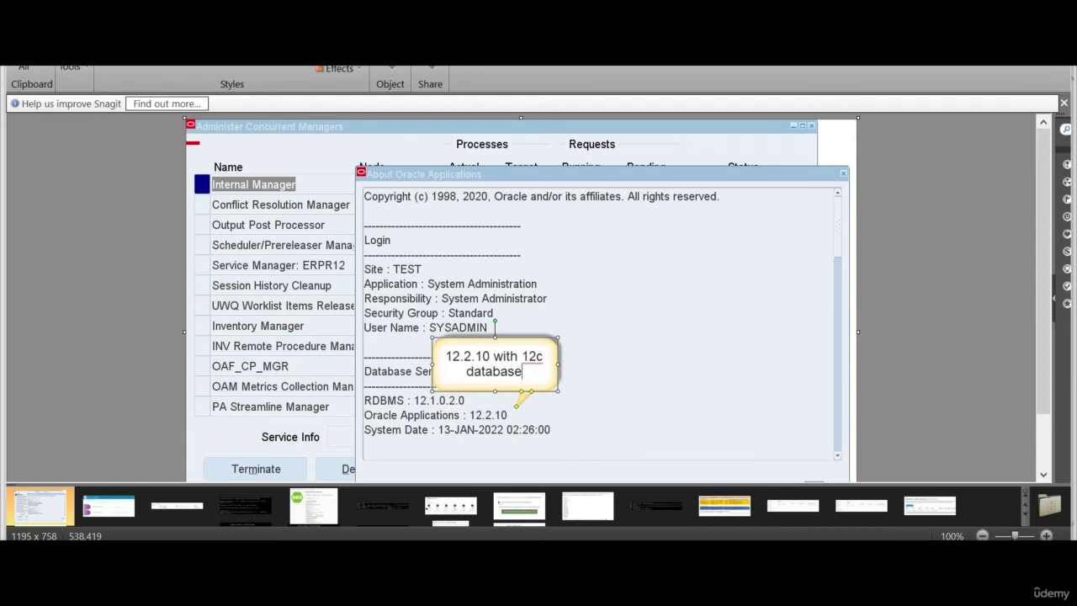
left_click(613, 354)
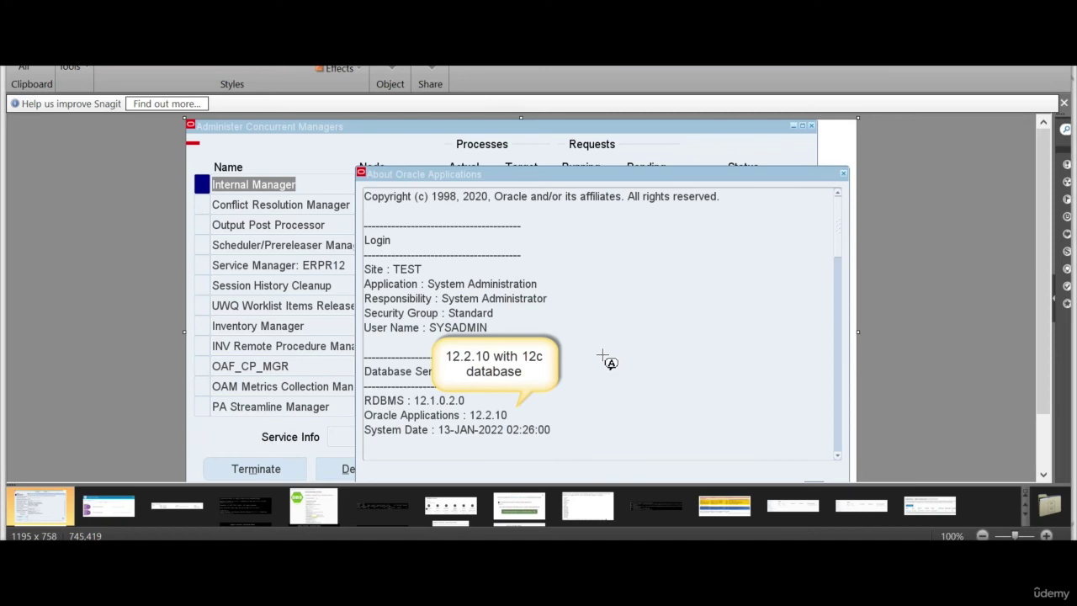
key("alt+Tab")
key("super")
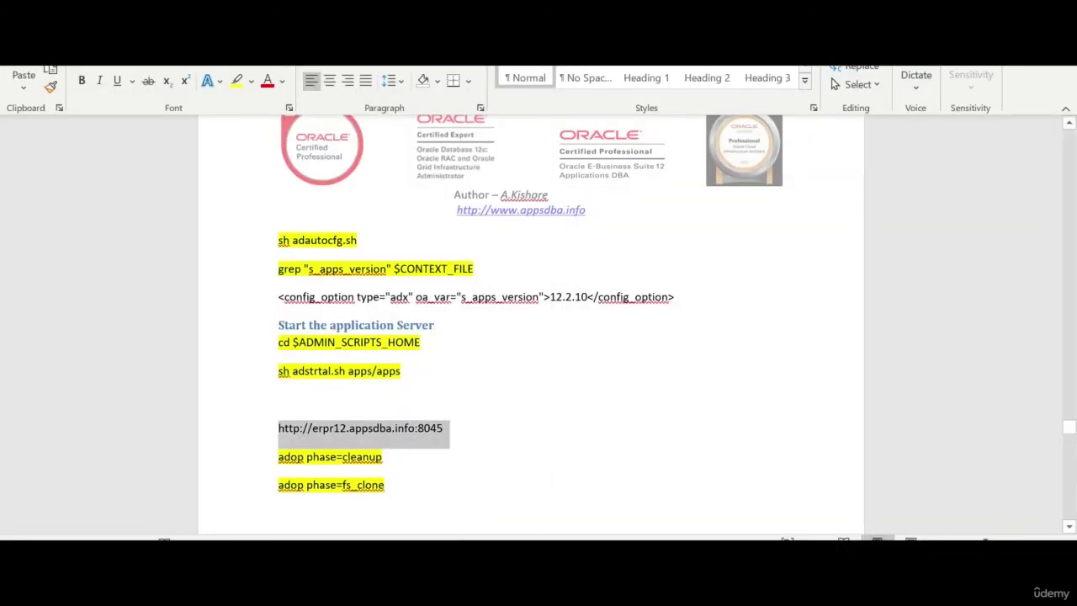
Paste the annotated Snagit screenshot on a new line below the application URL
left_click(280, 397)
left_click(442, 428)
key("Return")
key("Return")
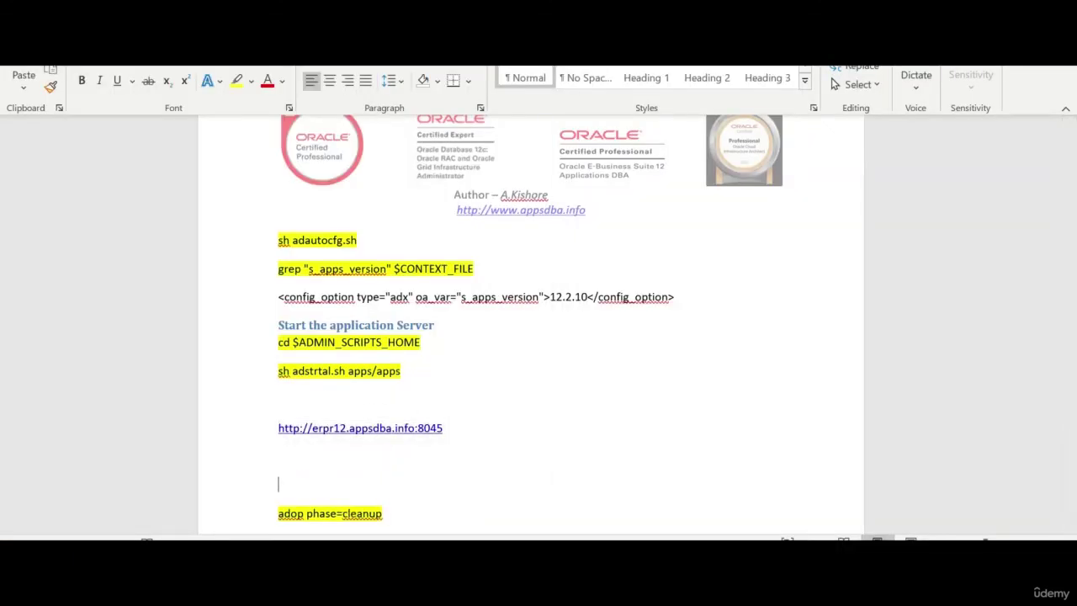
key("alt+Tab")
key("alt+Tab")
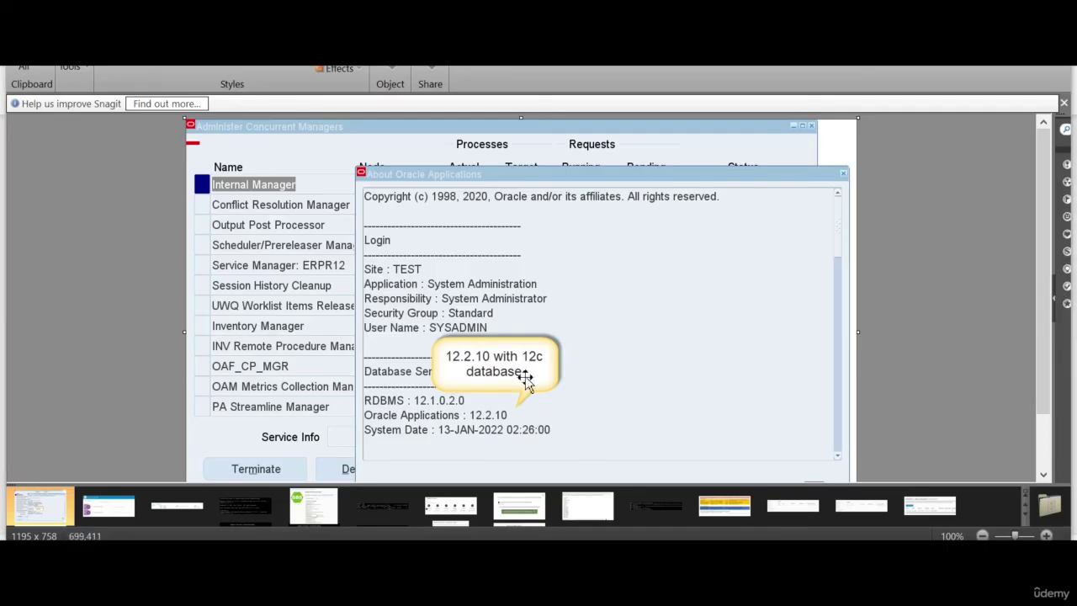
key("alt+Tab")
key("ctrl+v")
Delete the blank line above the application URL
scroll(530, 452, "down", 2)
scroll(525, 450, "up", 2)
scroll(526, 451, "up", 3)
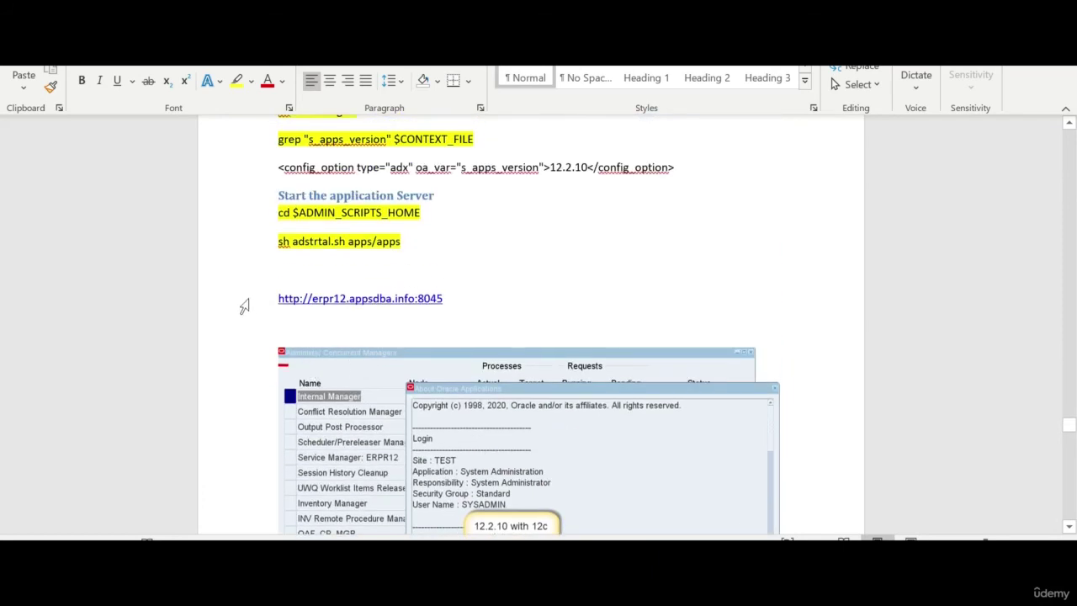
left_click(340, 280)
key("BackSpace")
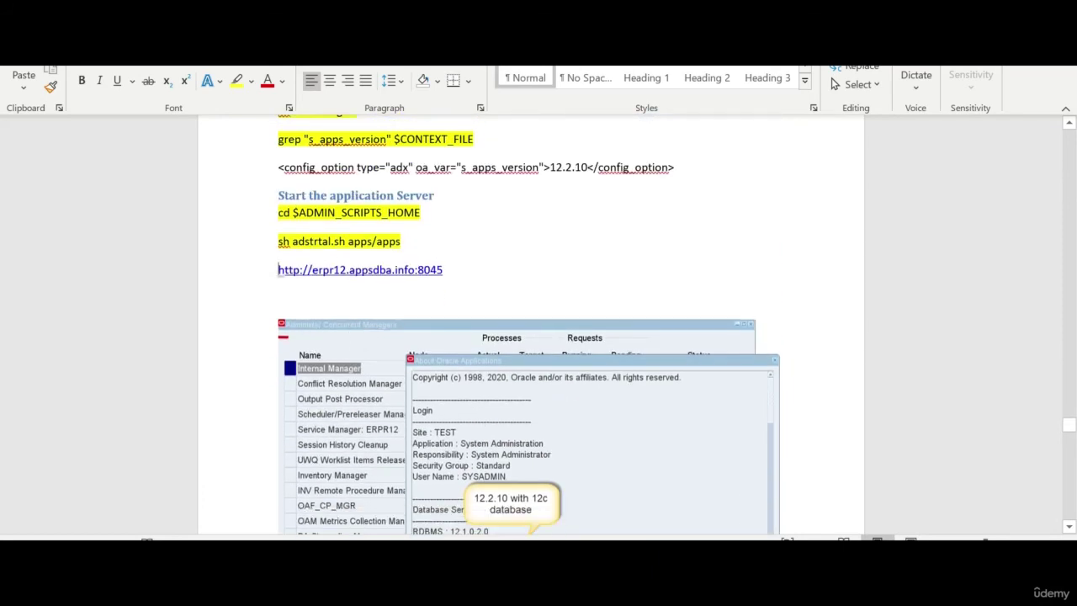
Remove the blank line above RELEASE_NAME and apply No Spacing to its output
scroll(410, 341, "up", 5)
scroll(411, 343, "up", 15)
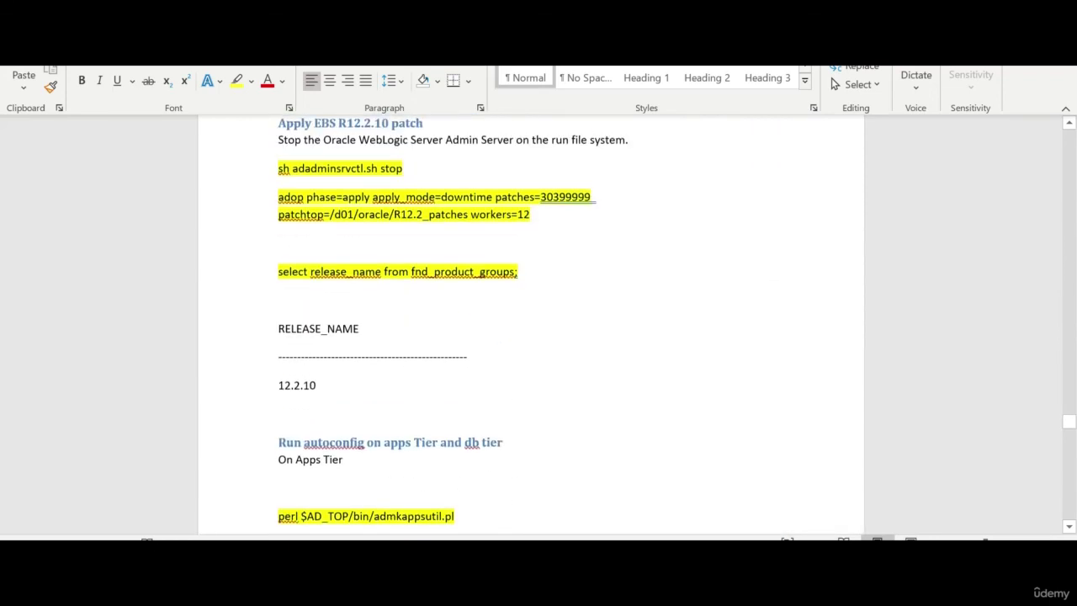
scroll(452, 320, "up", 1)
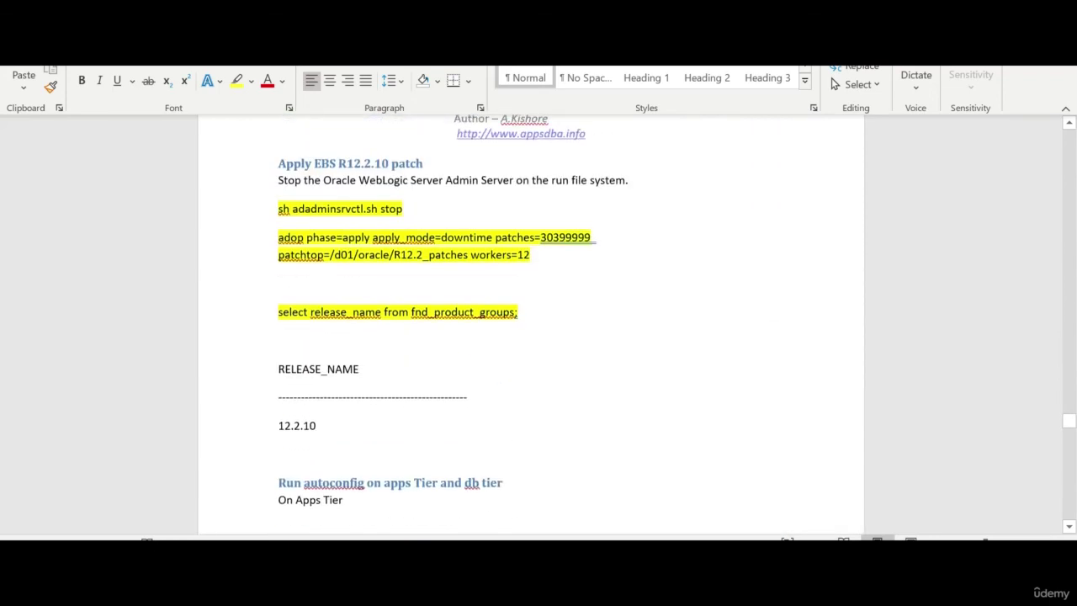
scroll(453, 319, "down", 4)
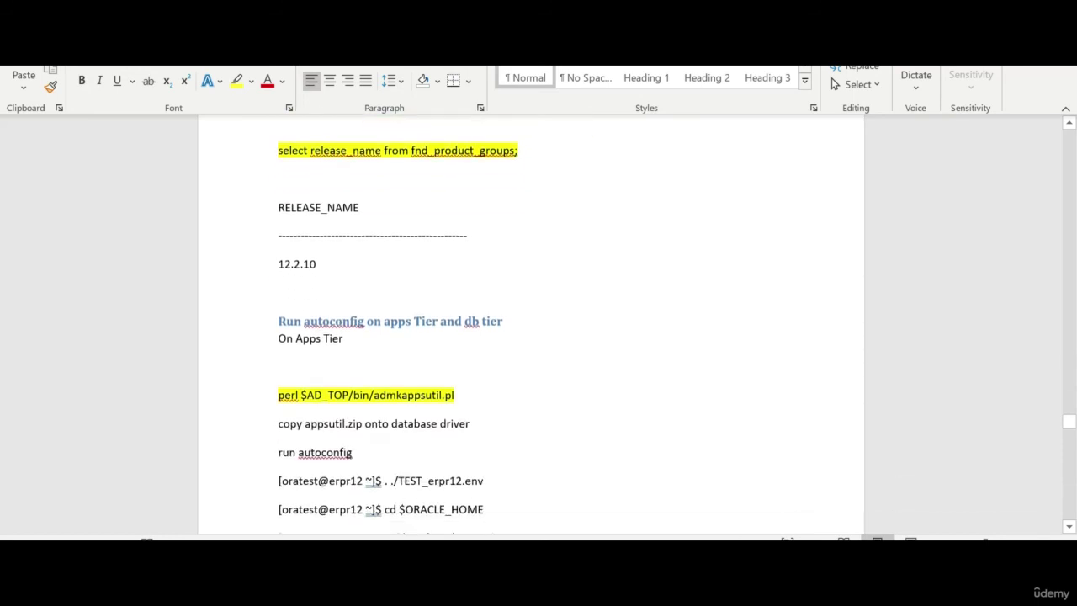
left_click(325, 185)
key("Delete")
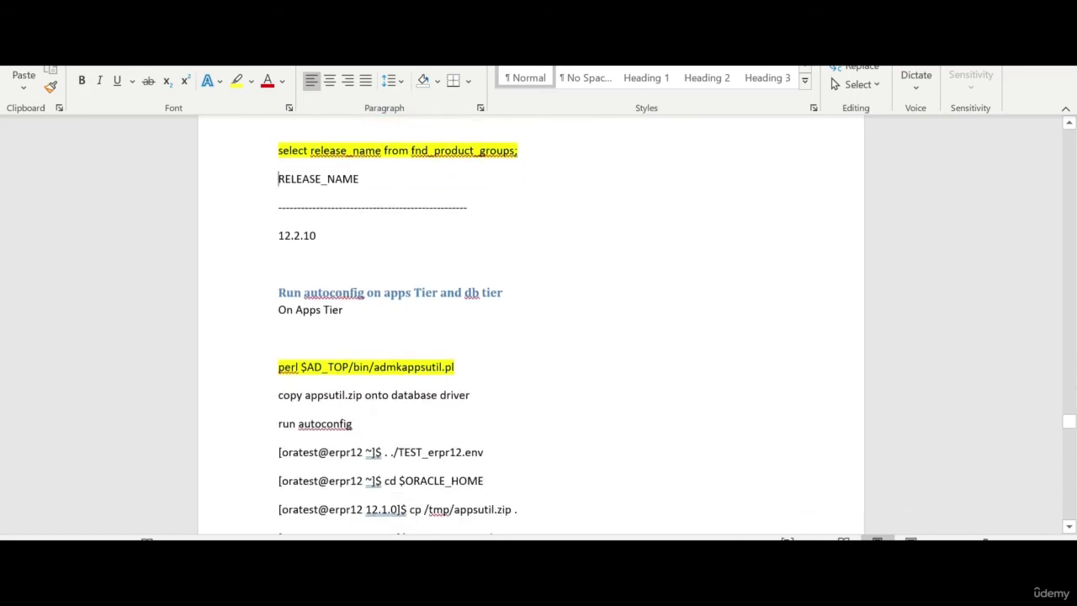
key("shift+Down")
key("shift+Down")
key("shift+Down")
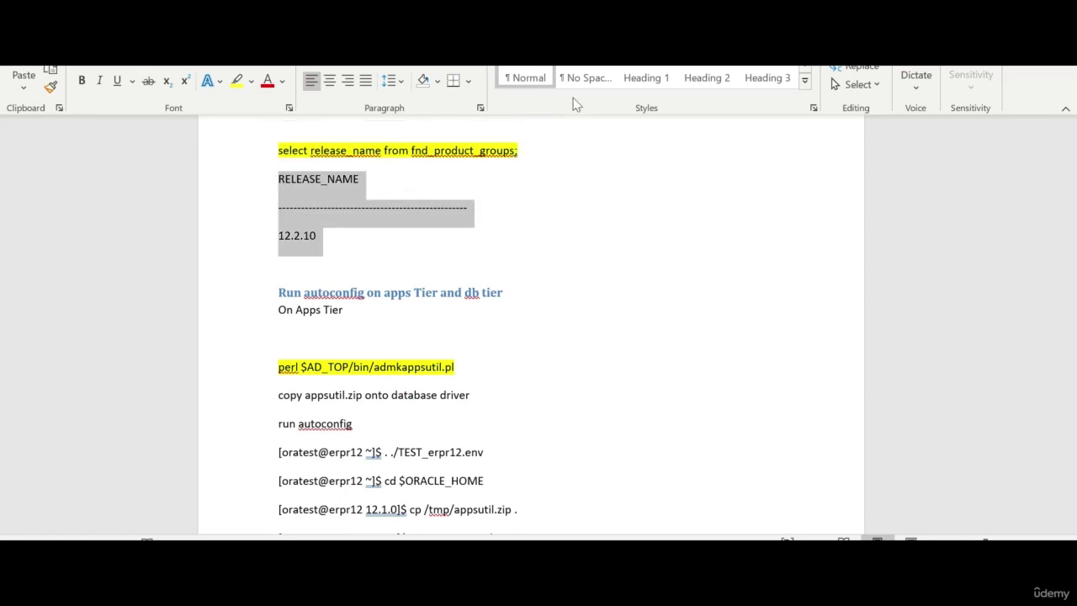
left_click(587, 77)
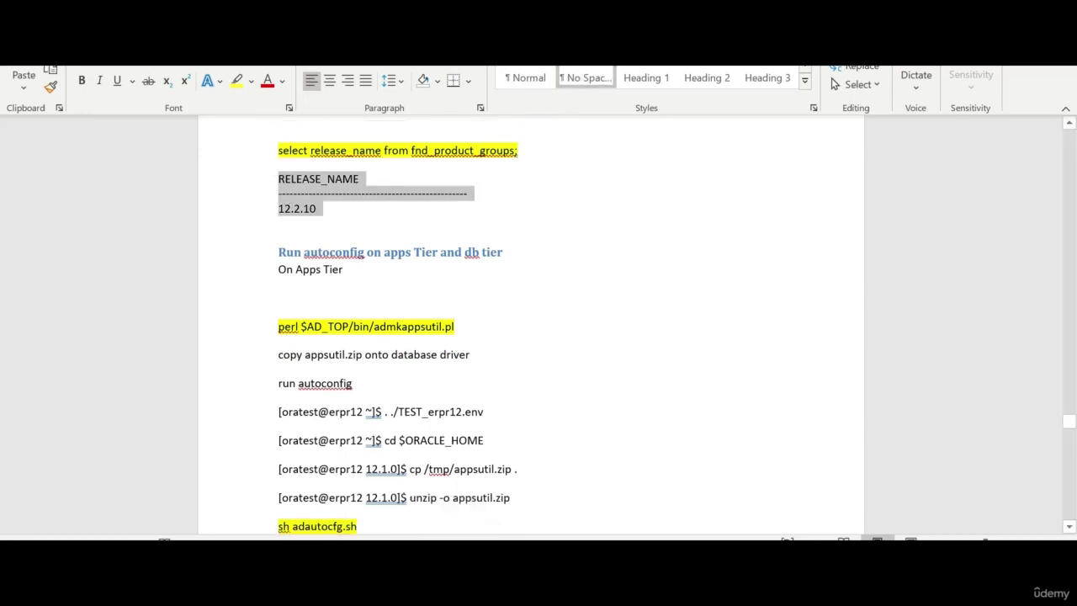
scroll(330, 344, "down", 8)
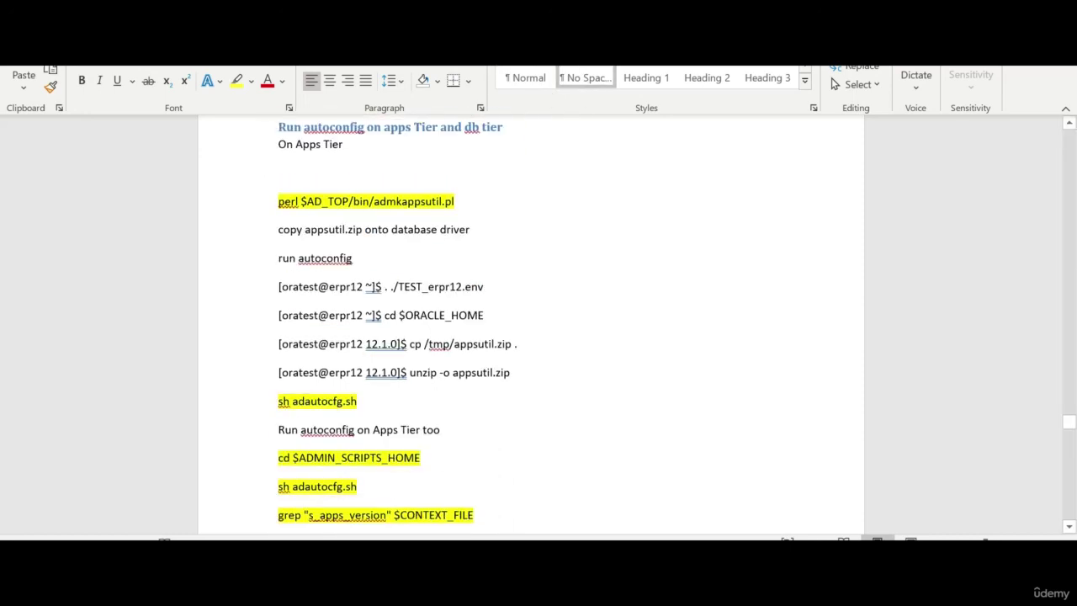
scroll(331, 344, "down", 2)
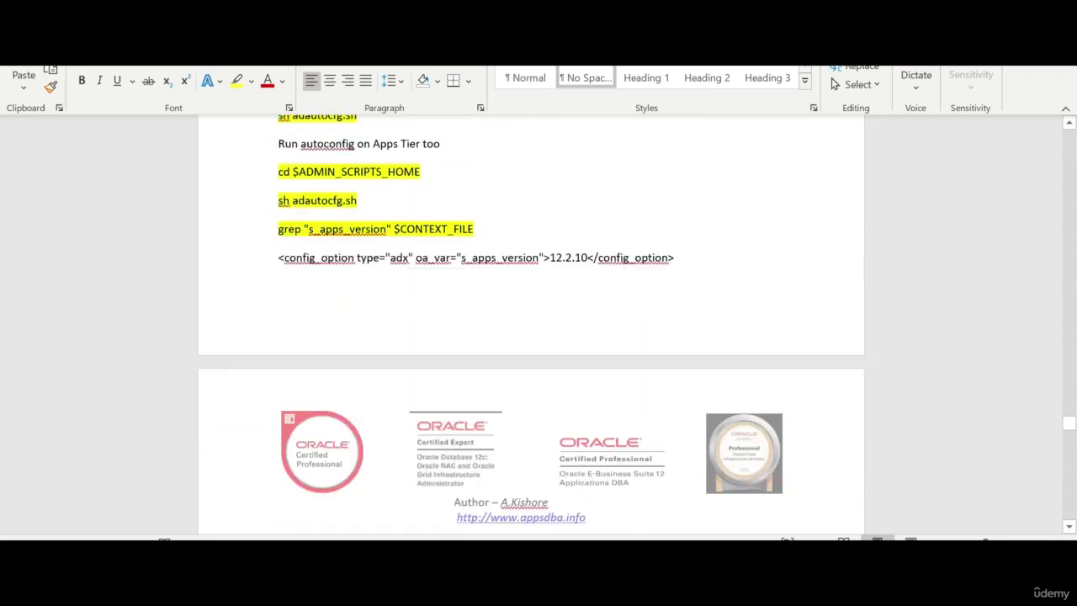
scroll(331, 344, "up", 2)
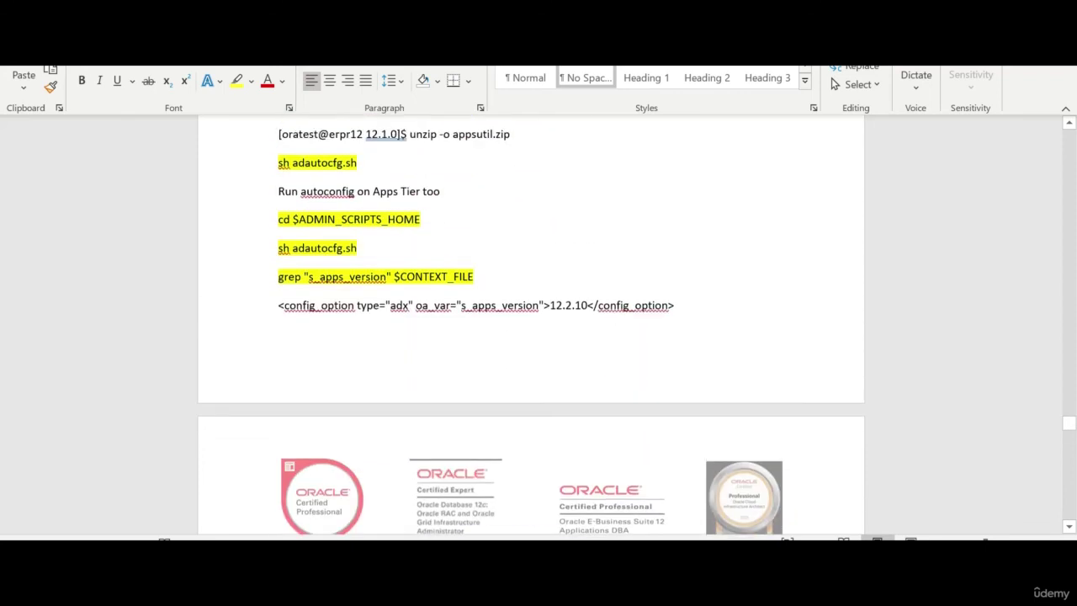
scroll(524, 368, "down", 10)
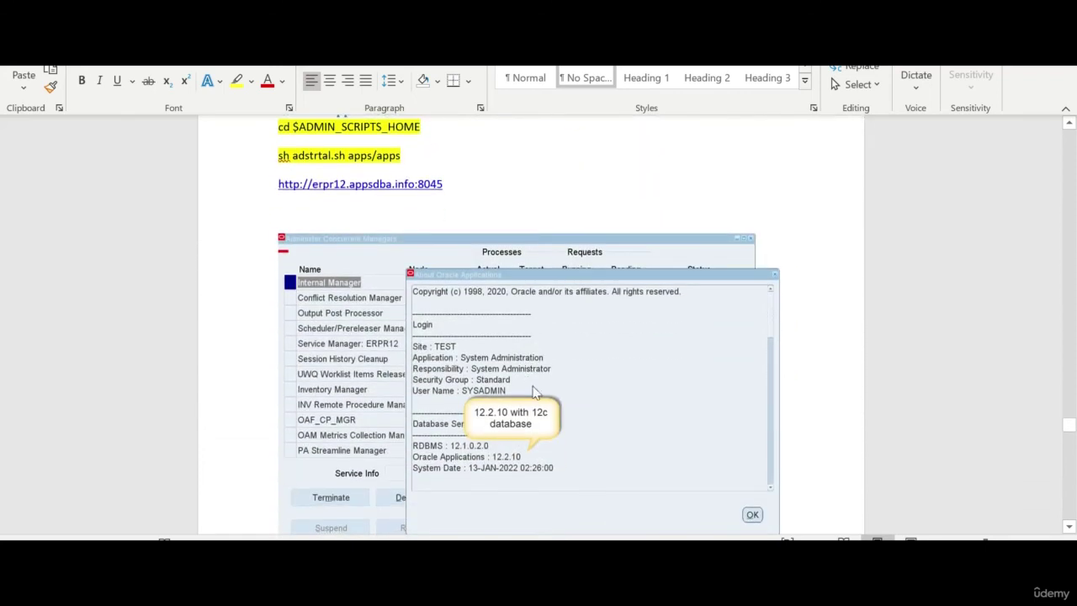
scroll(530, 379, "down", 7)
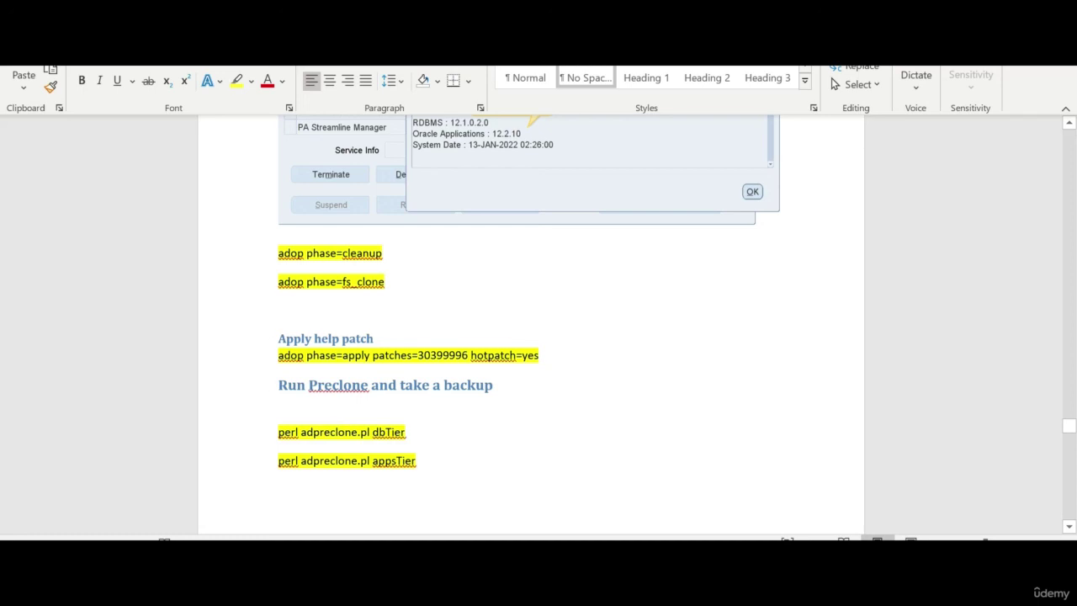
Move the Apply help patch heading and adop command above adop phase=cleanup
left_click_drag(562, 360, 269, 341)
key("ctrl+c")
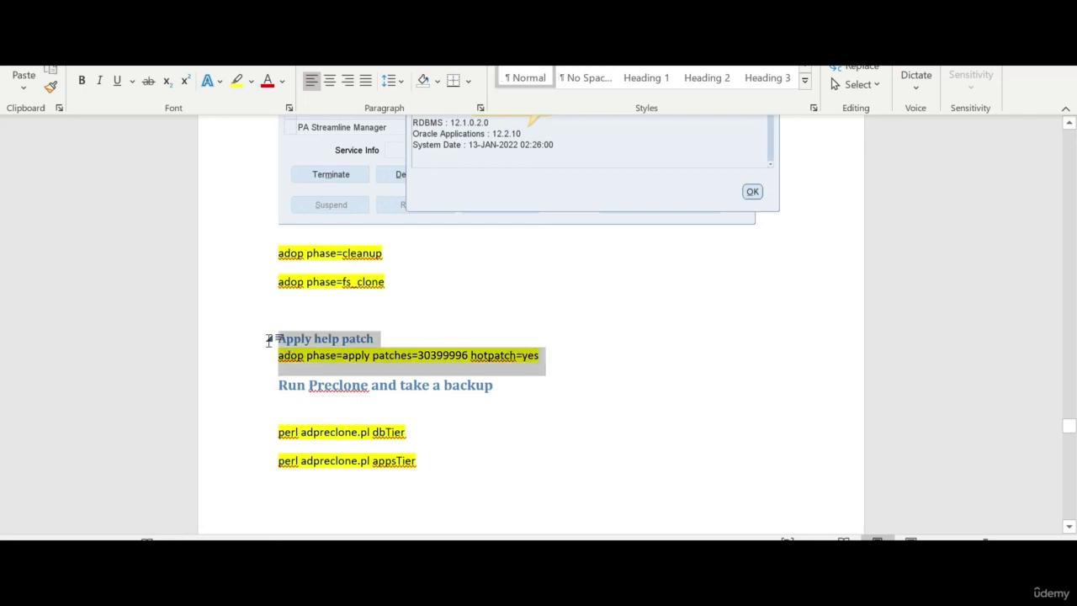
key("Delete")
left_click(279, 254)
key("Return")
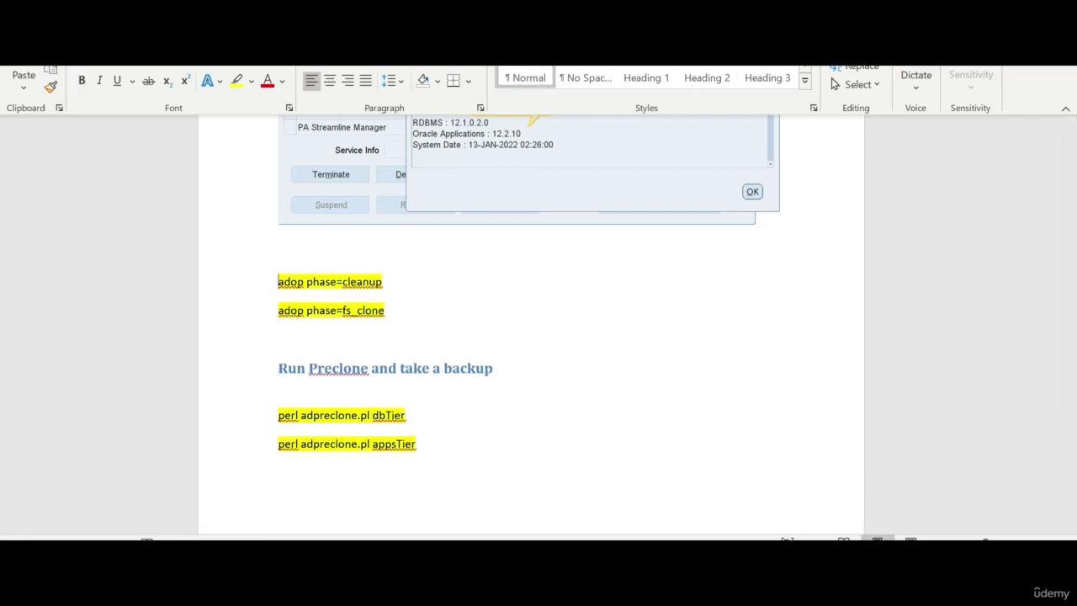
key("ctrl+v")
key("BackSpace")
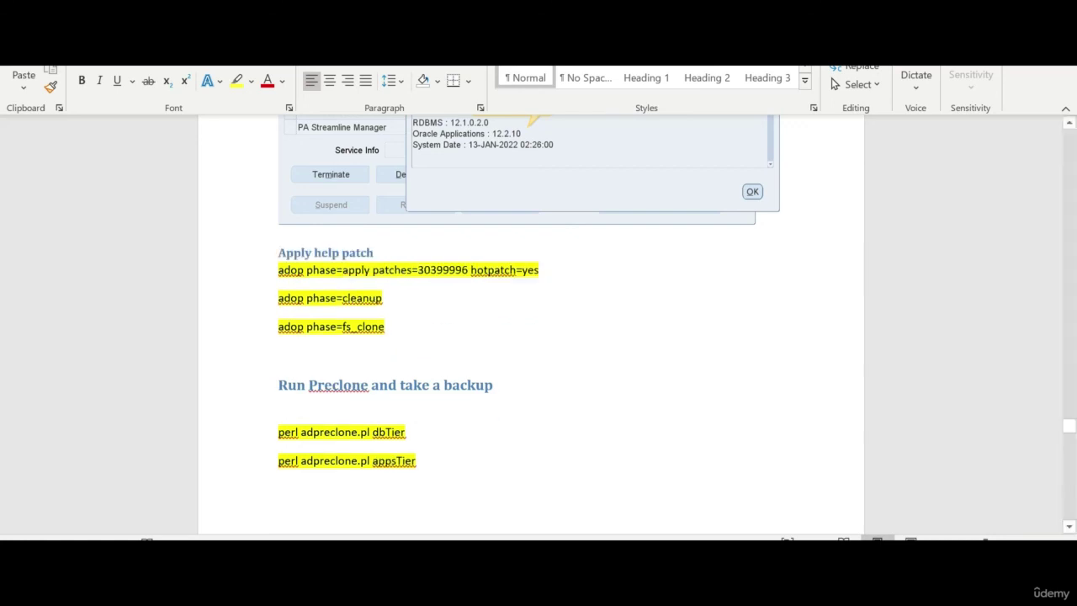
scroll(485, 409, "down", 8)
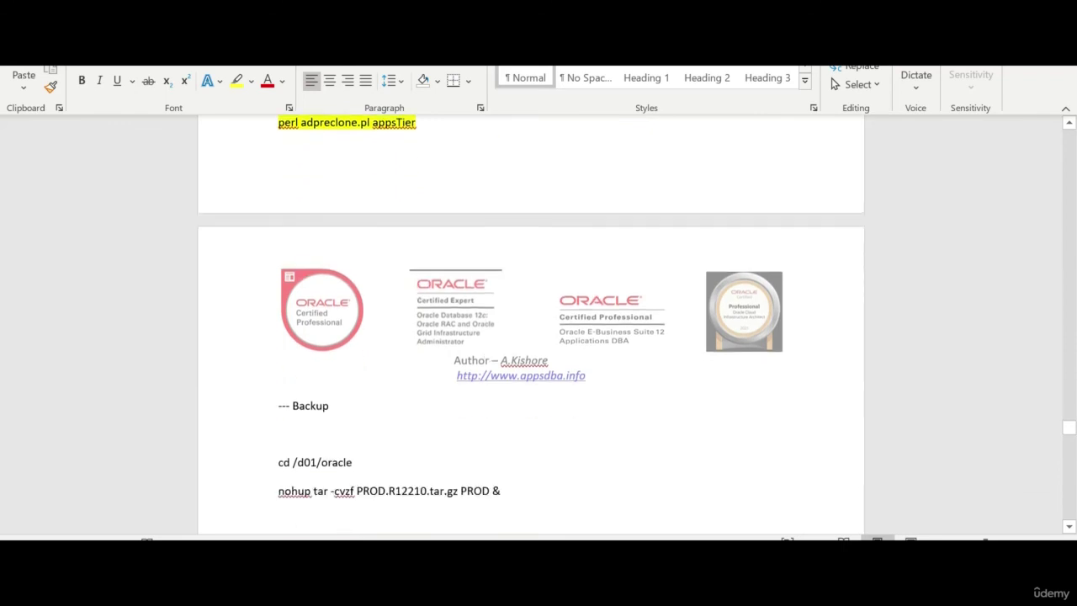
scroll(531, 325, "up", 10)
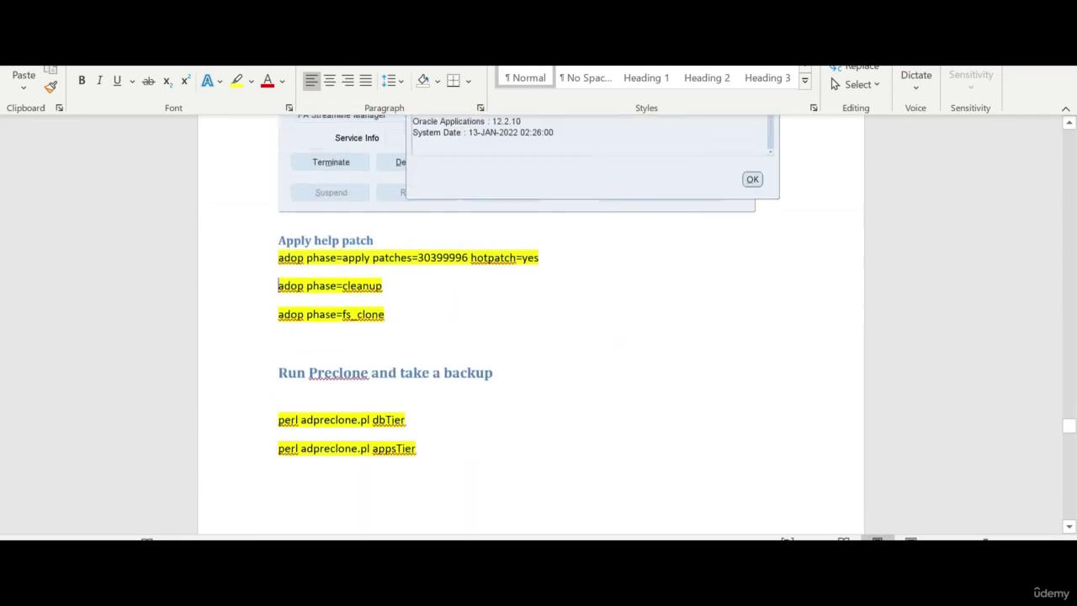